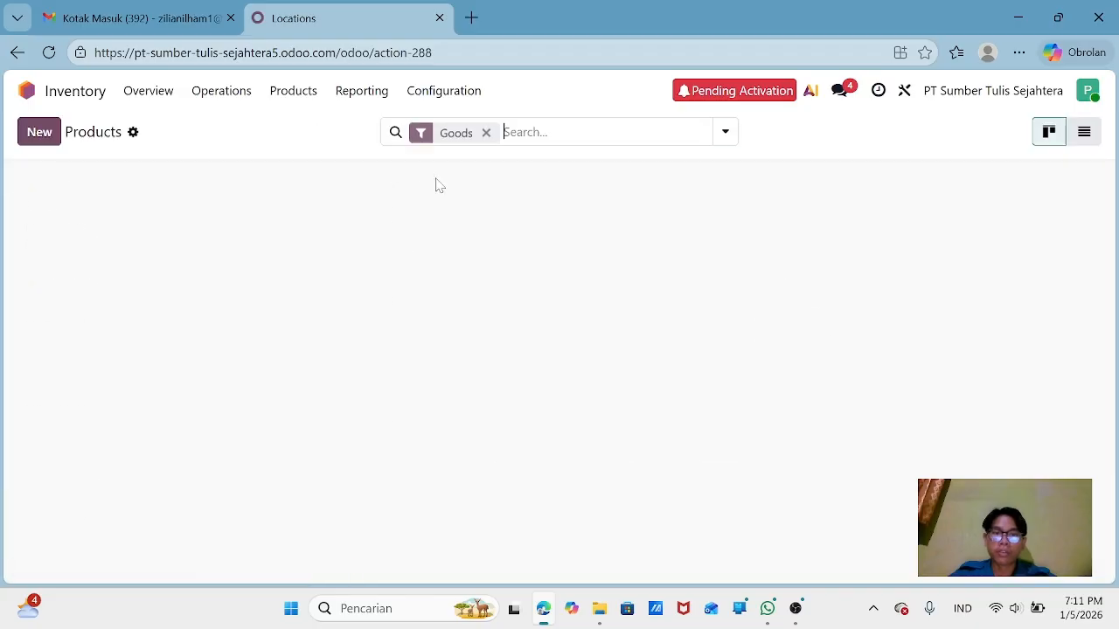
Step: Create a new product named "Kertas A4 80gsm"
left_click(54, 137)
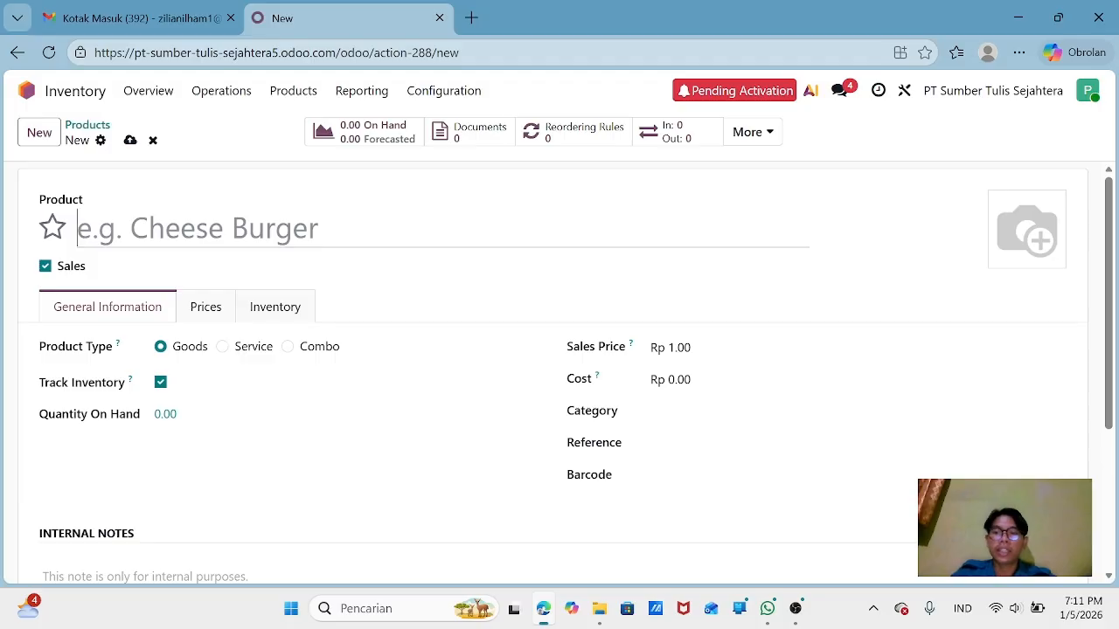
type("Ker")
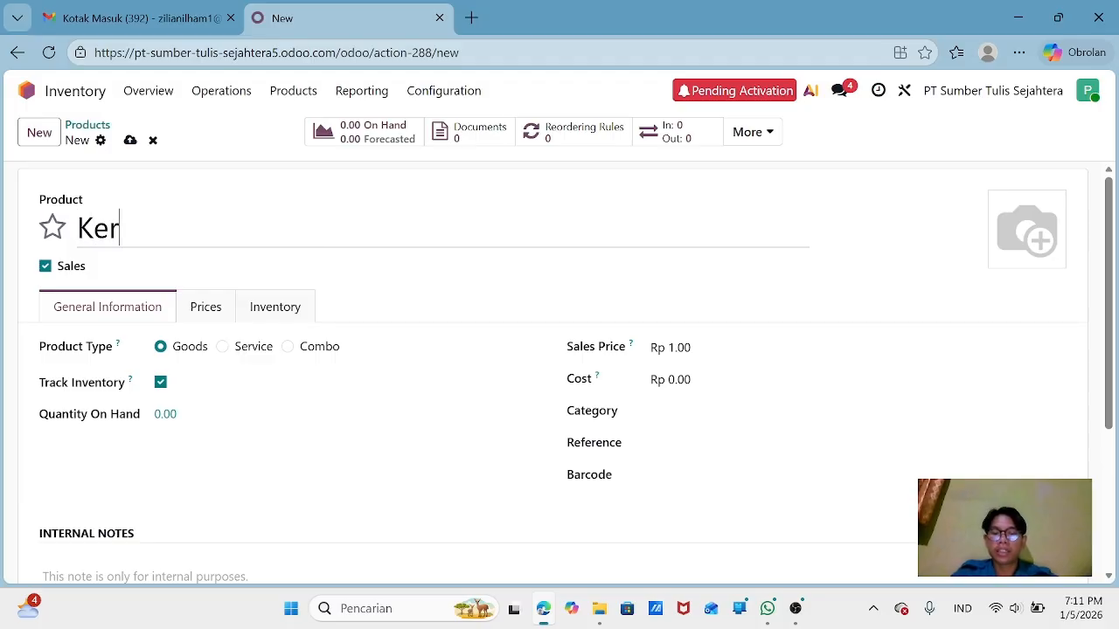
type("tas A")
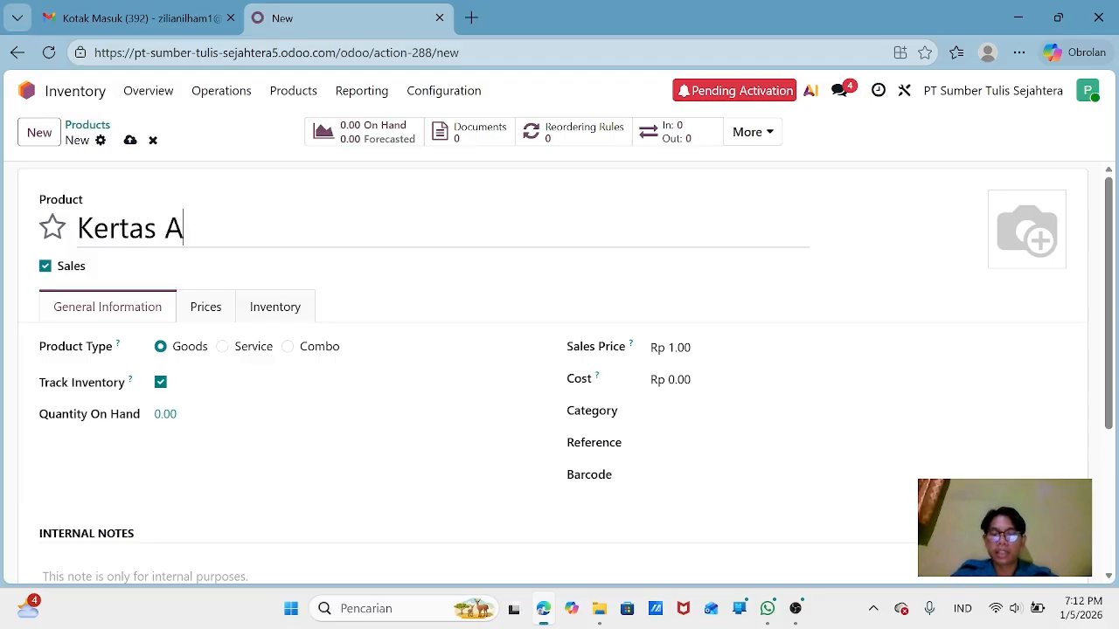
type("4 80gsm")
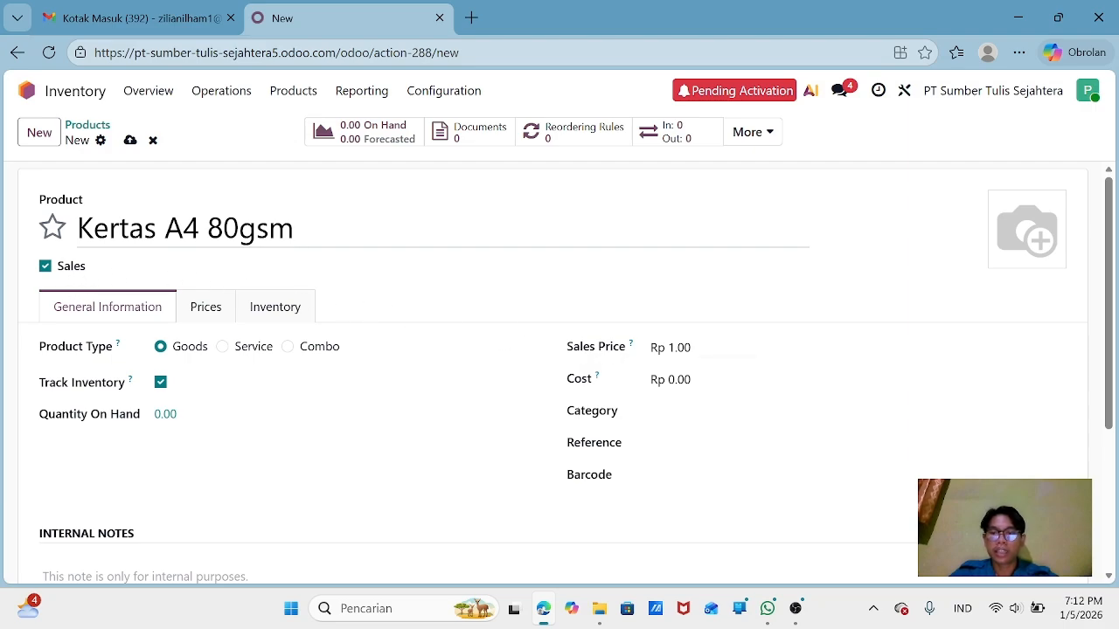
Step: Set the product's sales price to Rp 50,000 and its cost to Rp 40,000
left_click(684, 348)
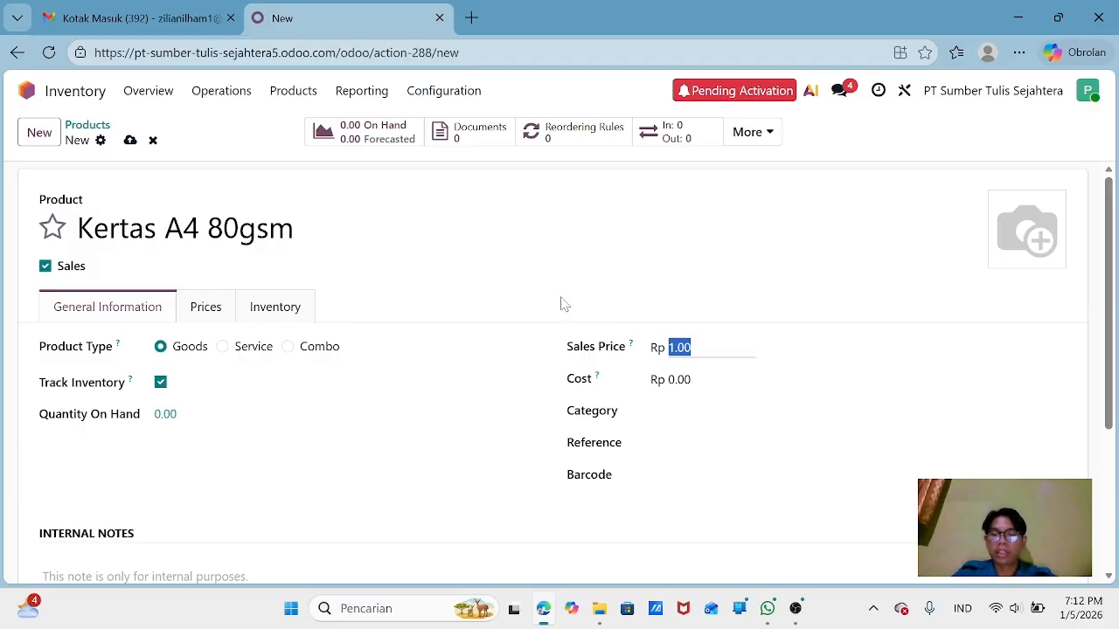
type("5000")
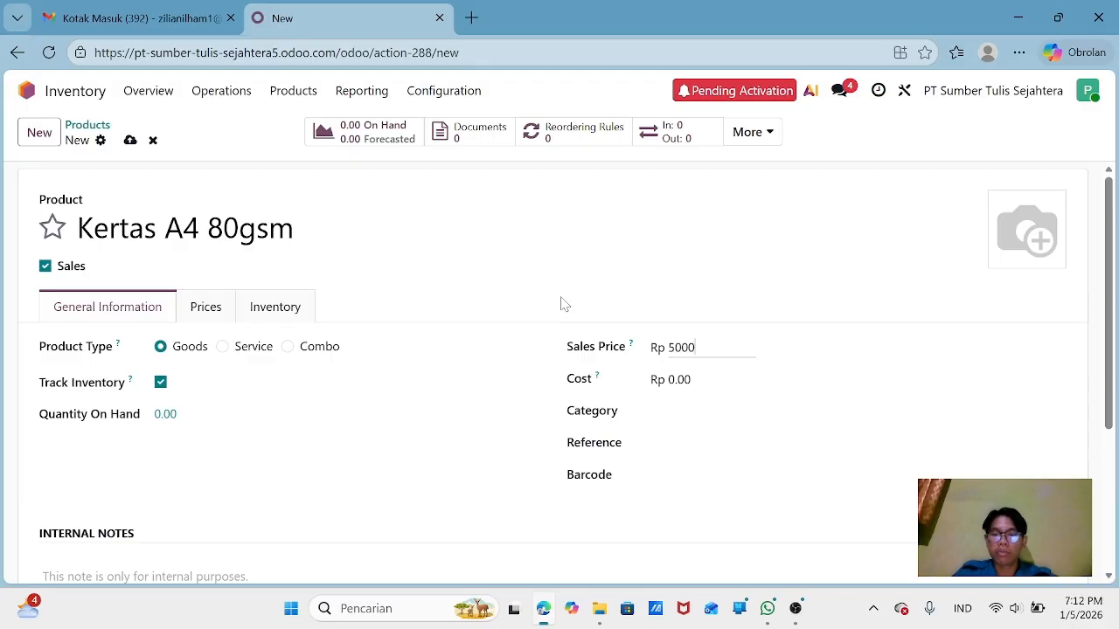
type("0")
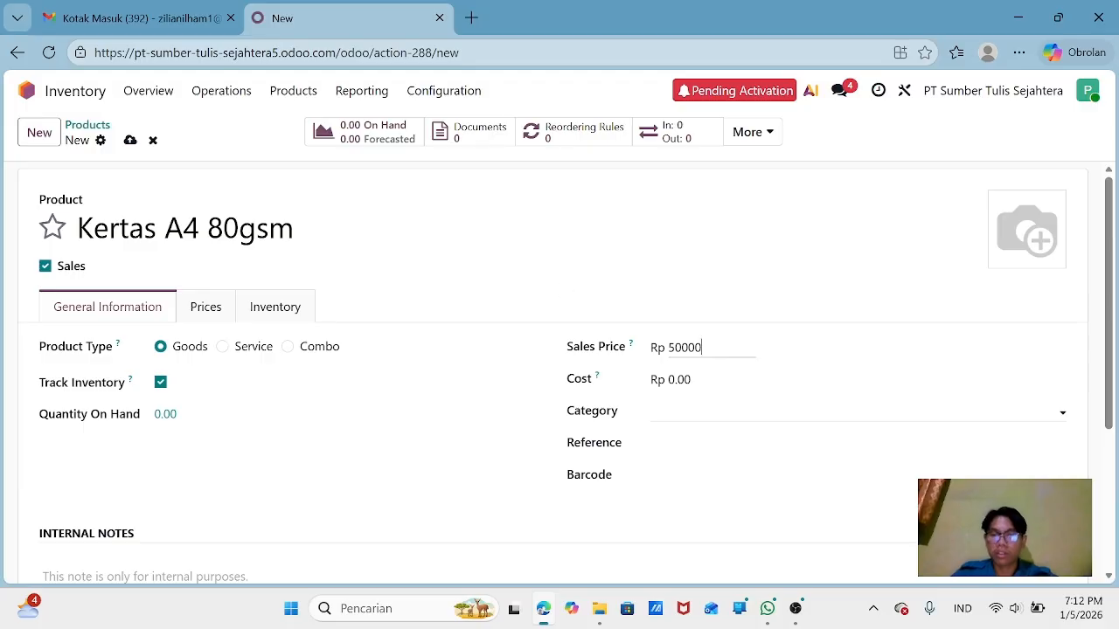
key("Tab")
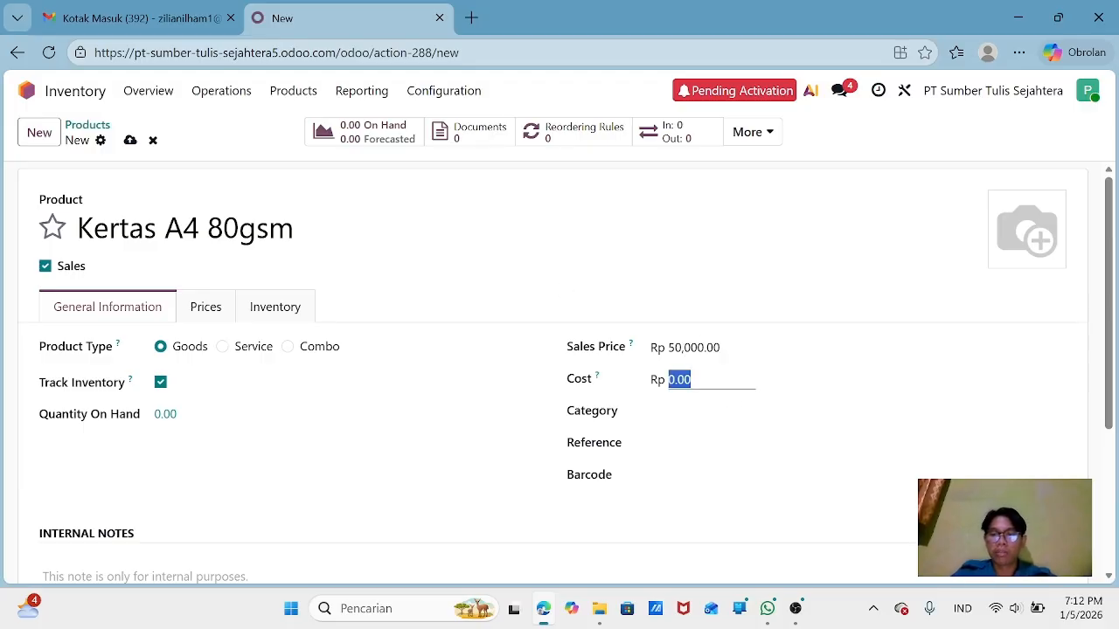
type("4")
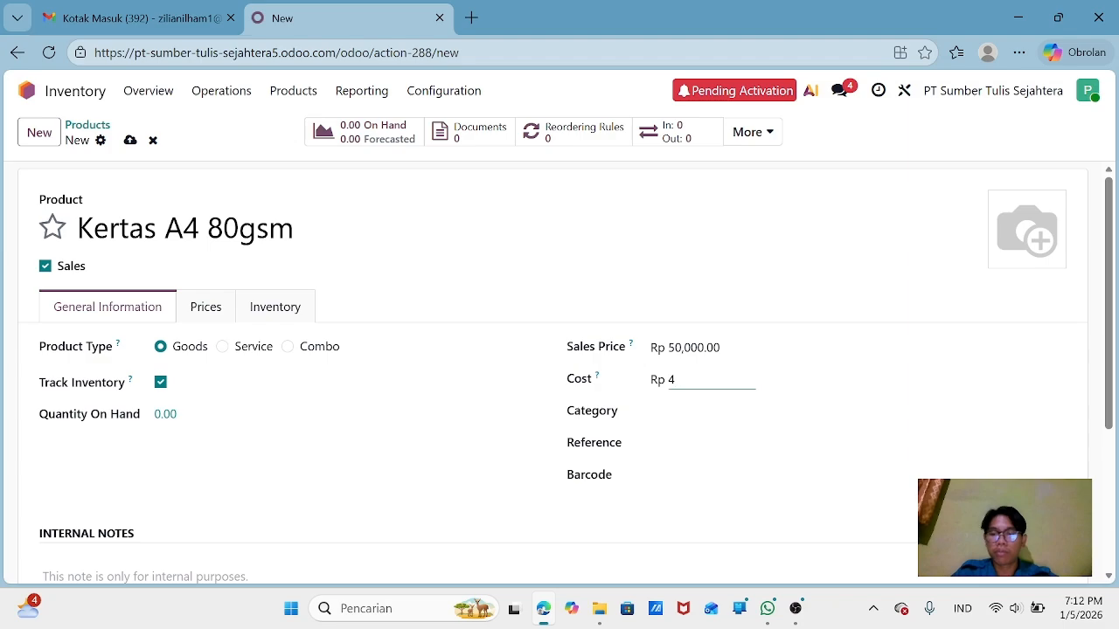
type("0000")
left_click(598, 390)
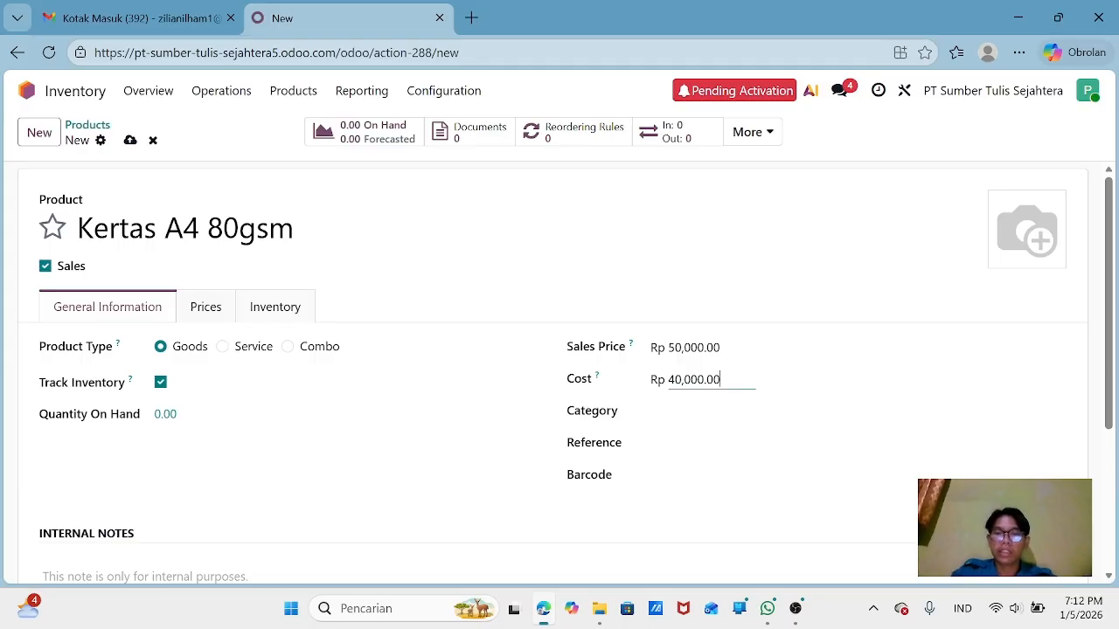
Step: Create a new product category named "Office Supplies" without a parent category and assign it to the Kertas A4 80gsm product
left_click(675, 411)
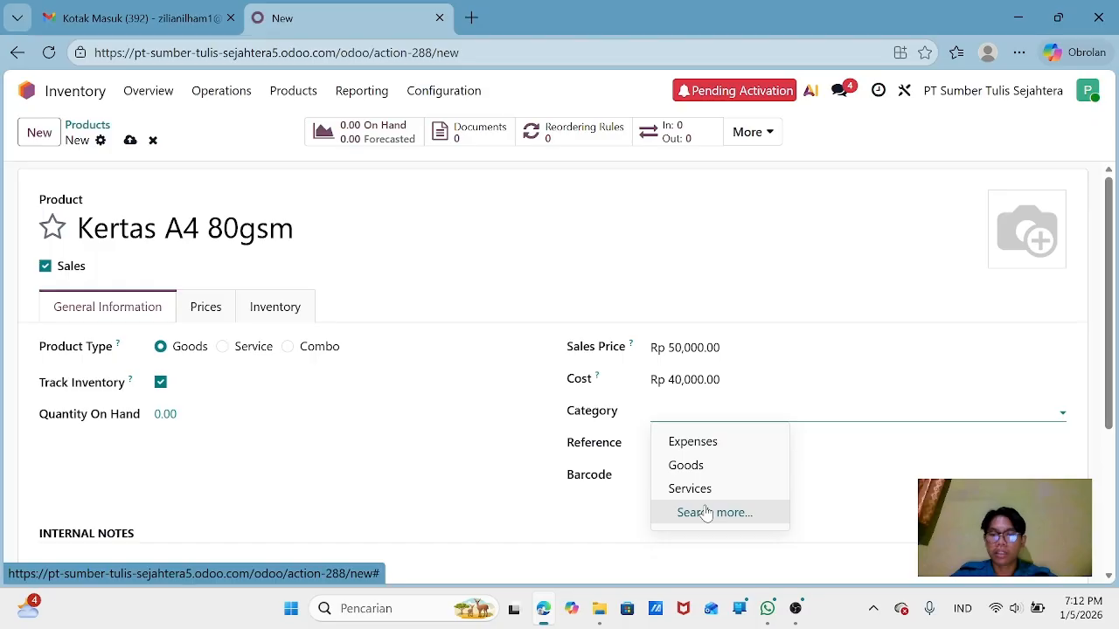
left_click(706, 513)
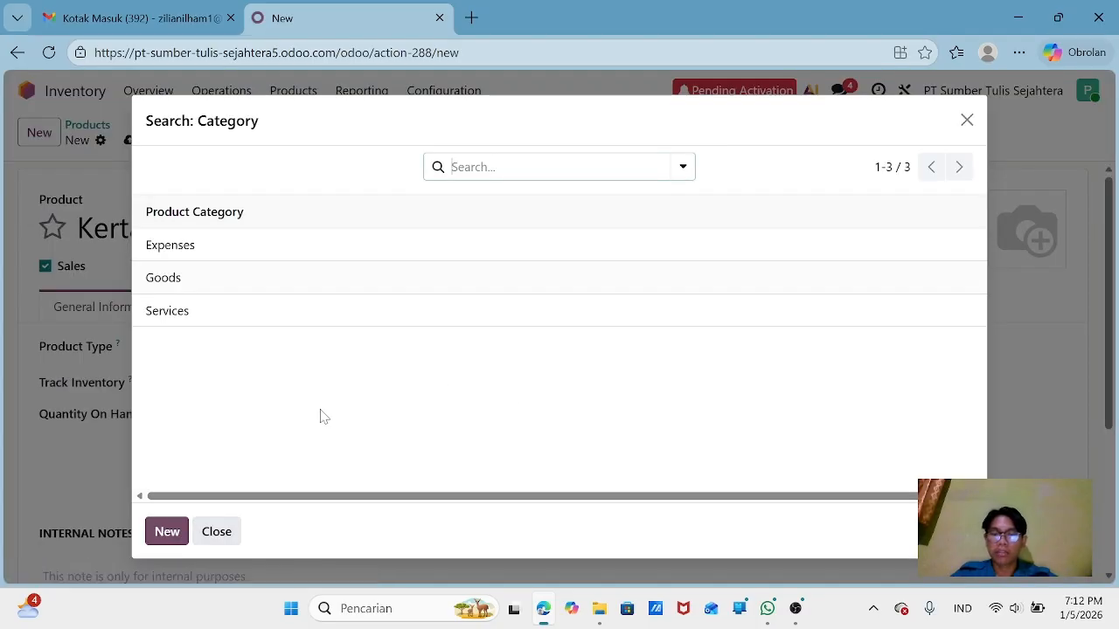
left_click(166, 531)
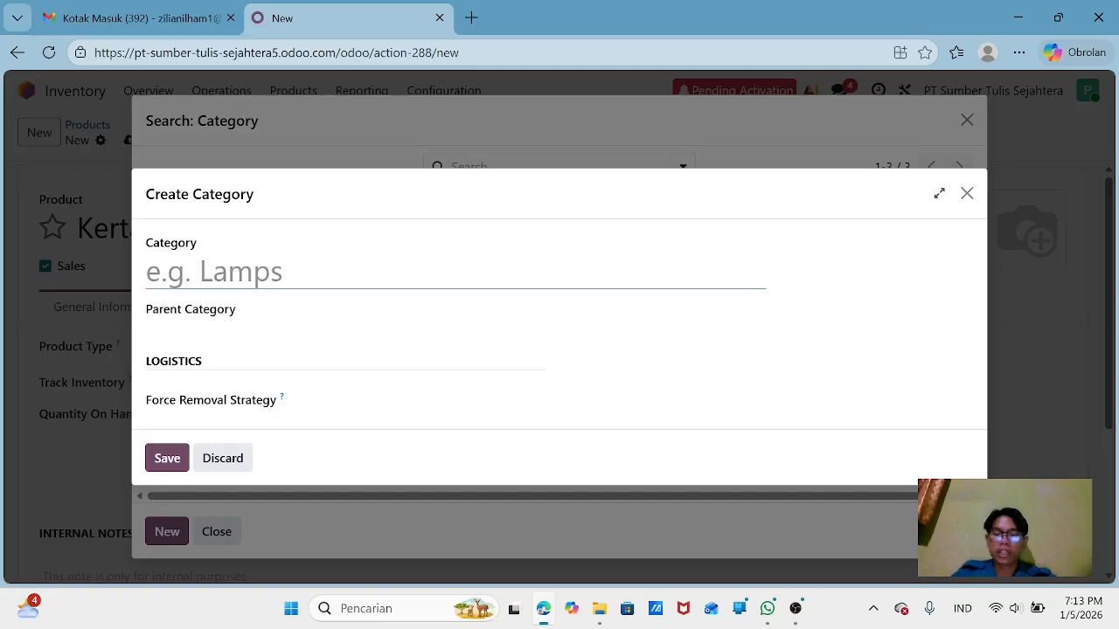
type("Of")
type("five")
key("BackSpace")
key("BackSpace")
type("ce")
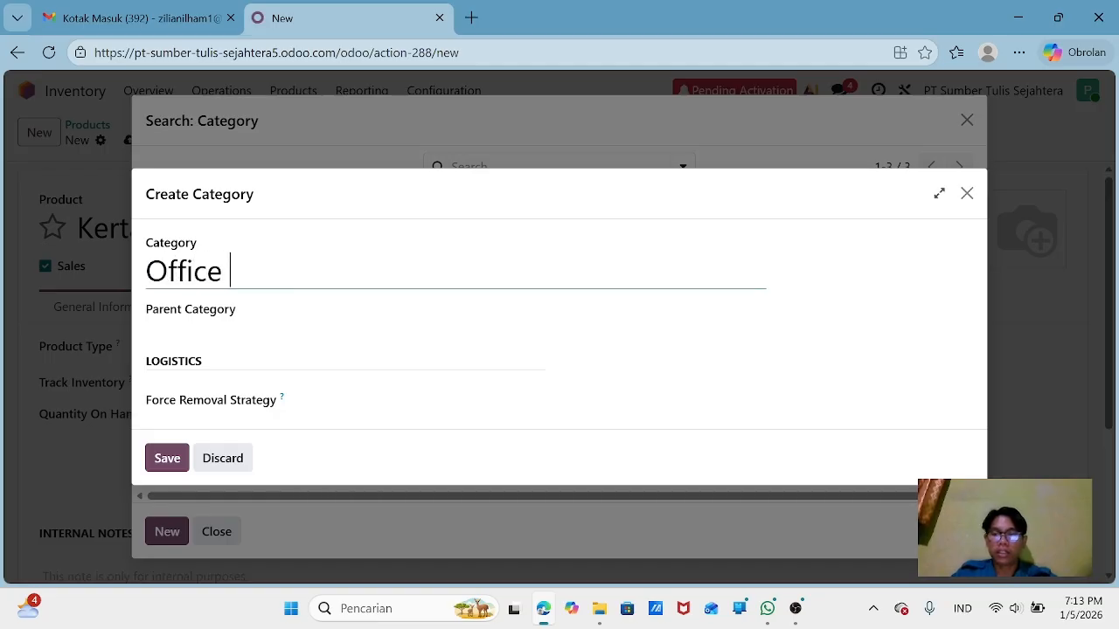
type(" Supp")
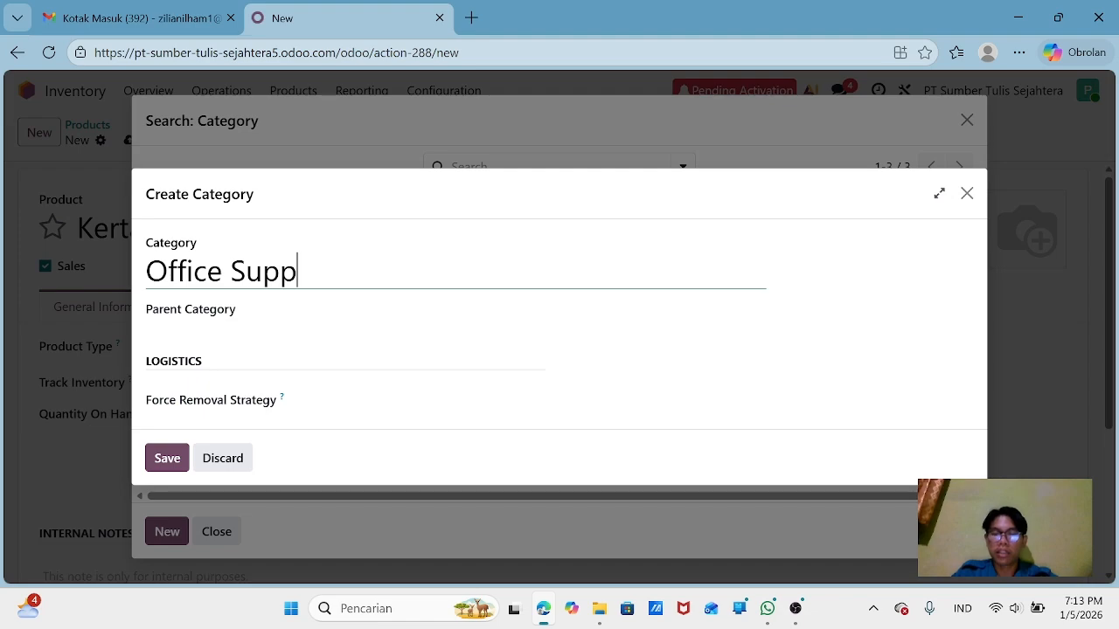
type("lied")
key("BackSpace")
type("s")
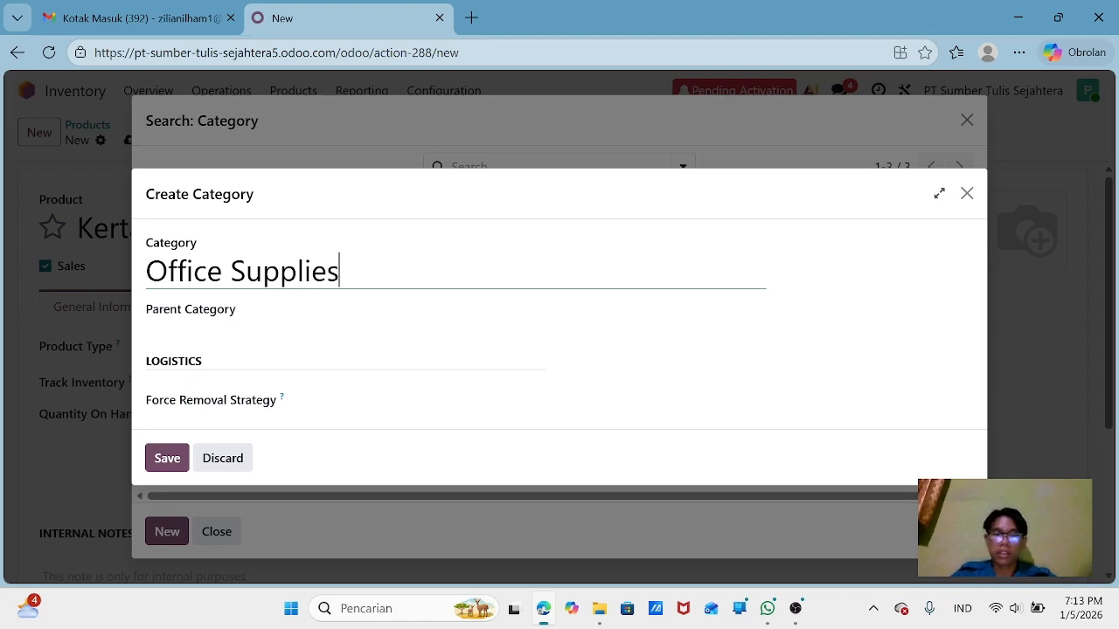
left_click(275, 332)
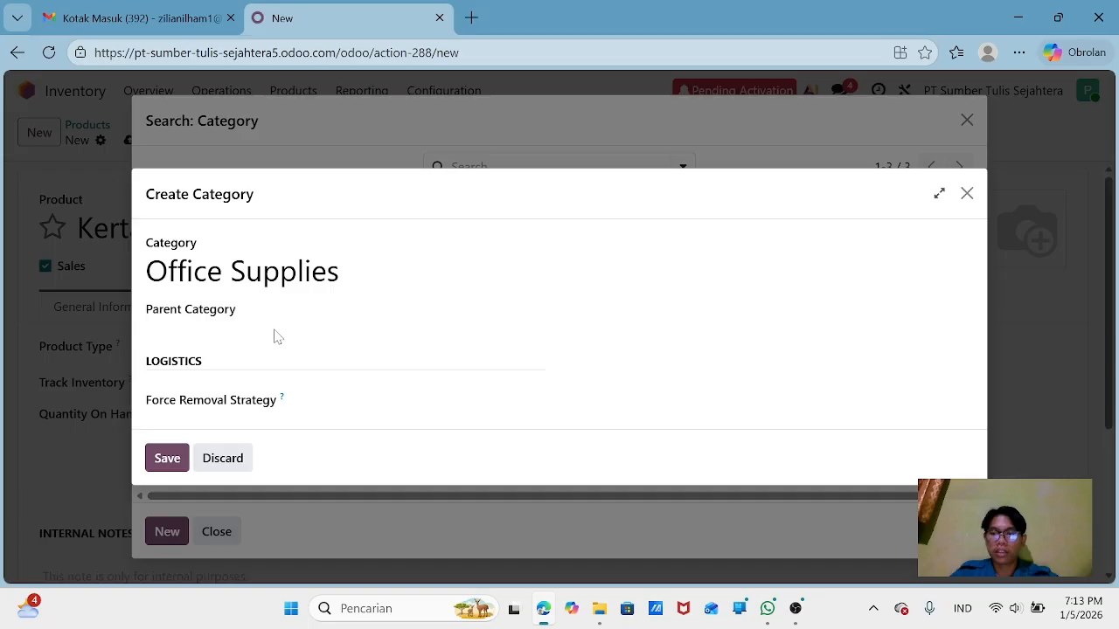
left_click(216, 311)
left_click(194, 302)
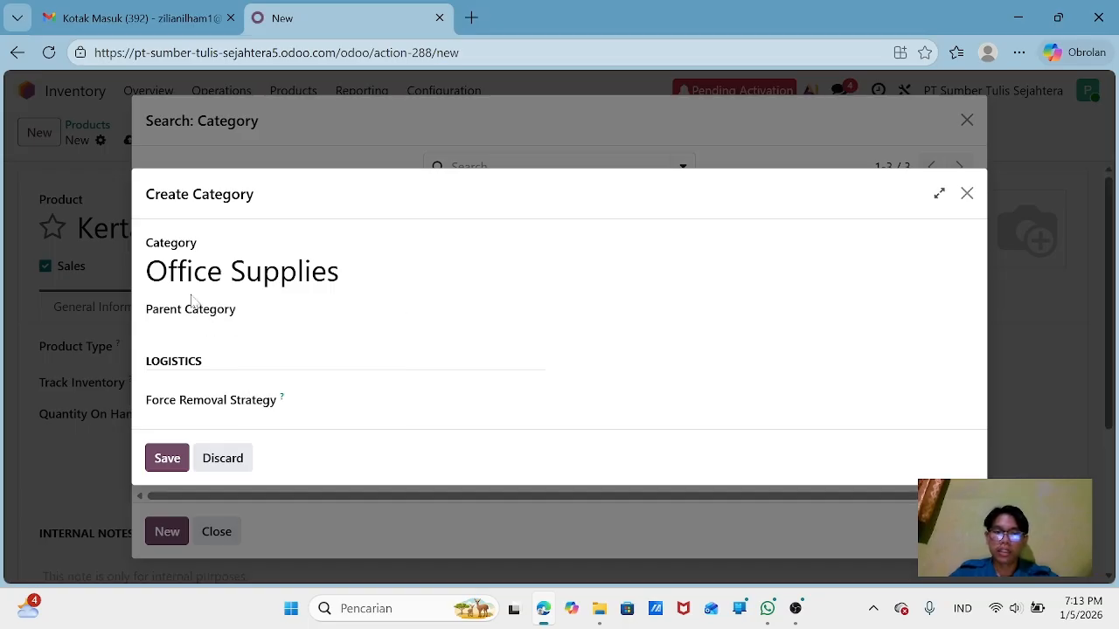
left_click(166, 460)
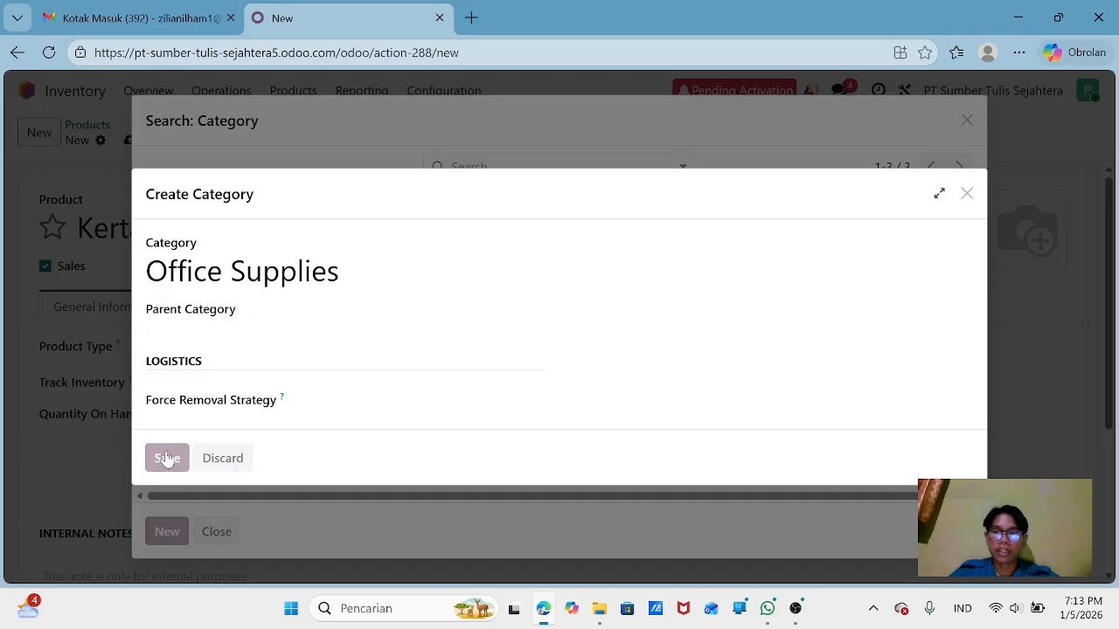
left_click(398, 408)
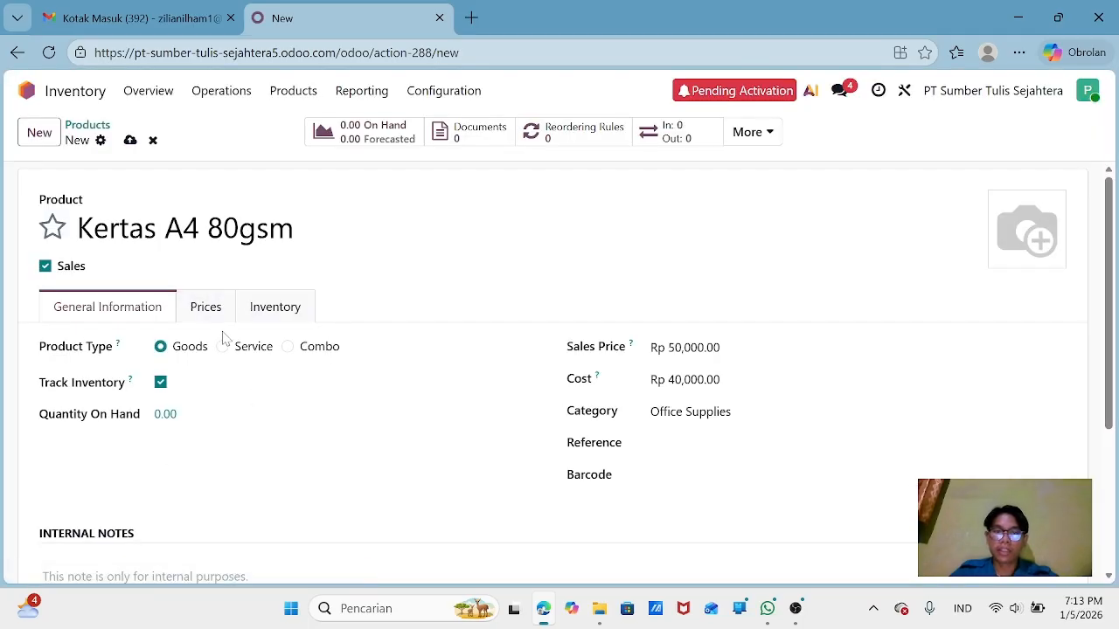
Step: Look over the Kertas A4 80gsm product form and save the product
scroll(325, 359, "down", 2)
scroll(297, 359, "up", 2)
scroll(292, 359, "down", 1)
scroll(289, 360, "up", 2)
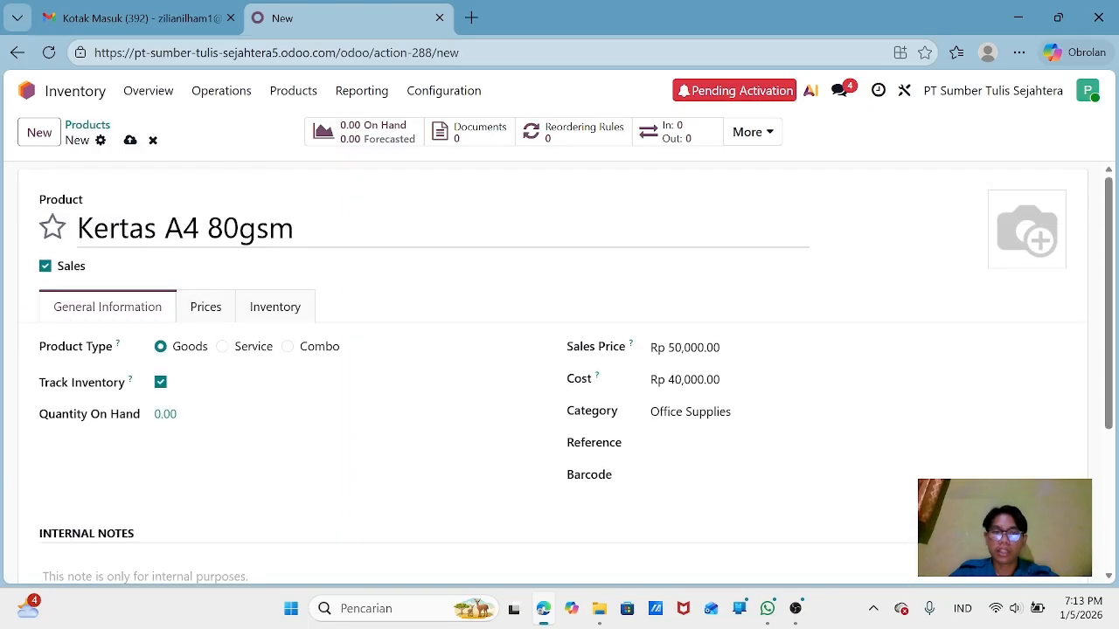
left_click(131, 141)
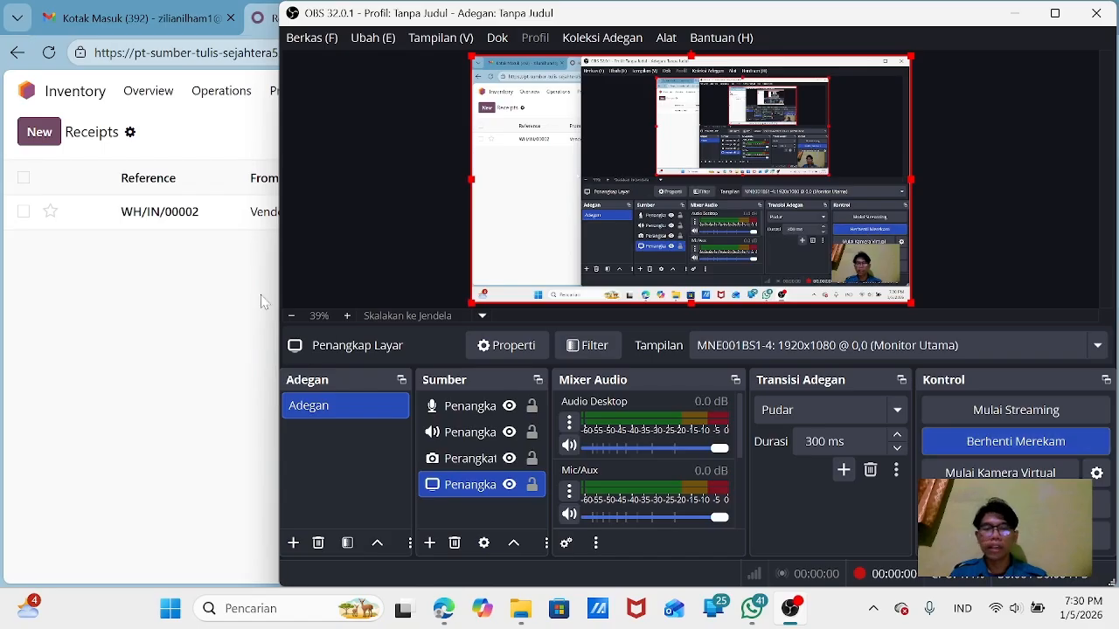
Step: Switch from OBS back to Odoo Inventory in the browser and start a new receipt in the receipts list
left_click(203, 307)
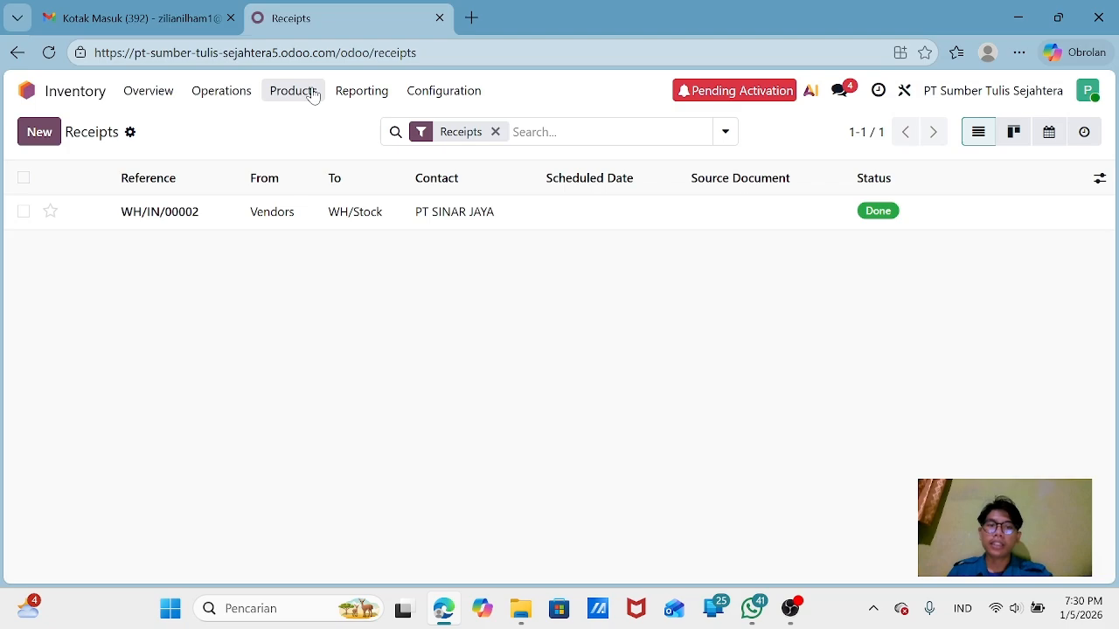
left_click(256, 101)
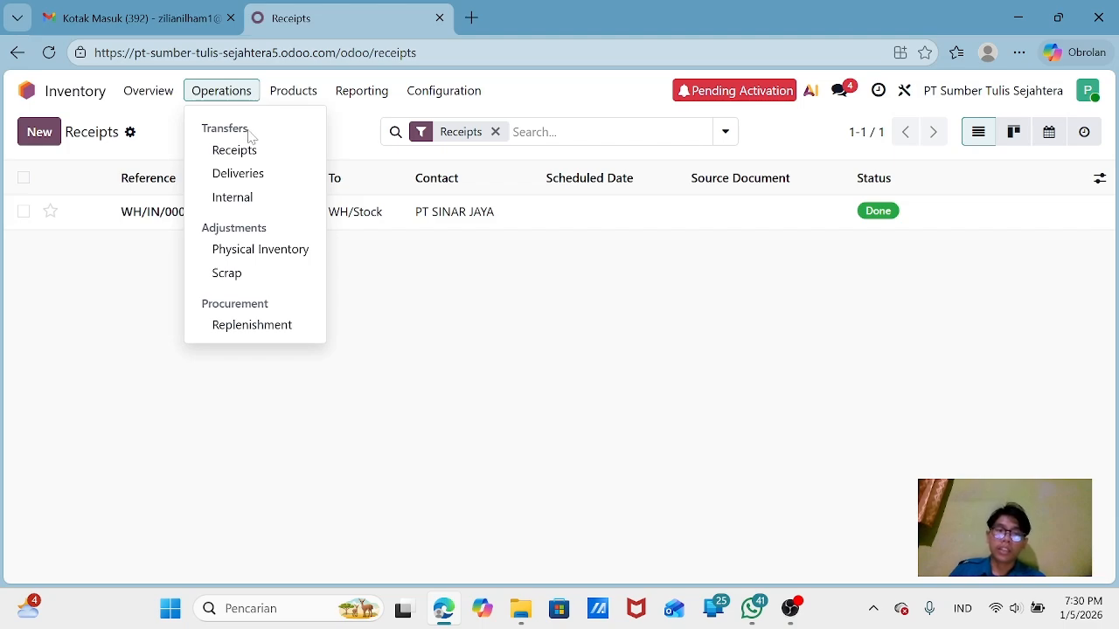
left_click(241, 152)
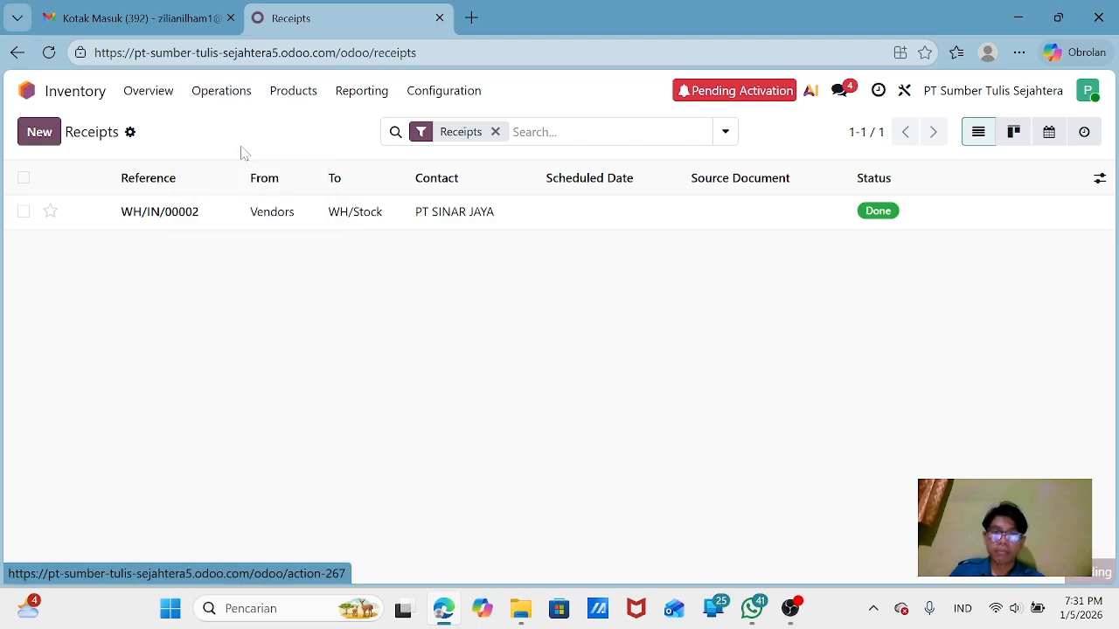
left_click(30, 133)
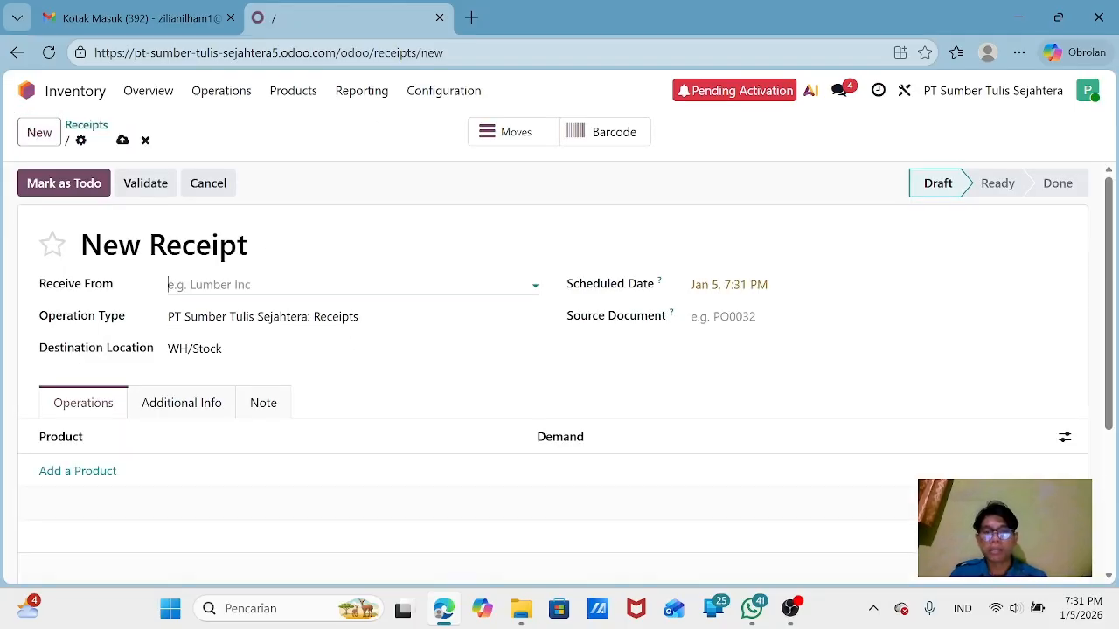
Step: Set the receipt's vendor to PT SINAR JAYA and its destination location to WH-JK/Stock
left_click(540, 285)
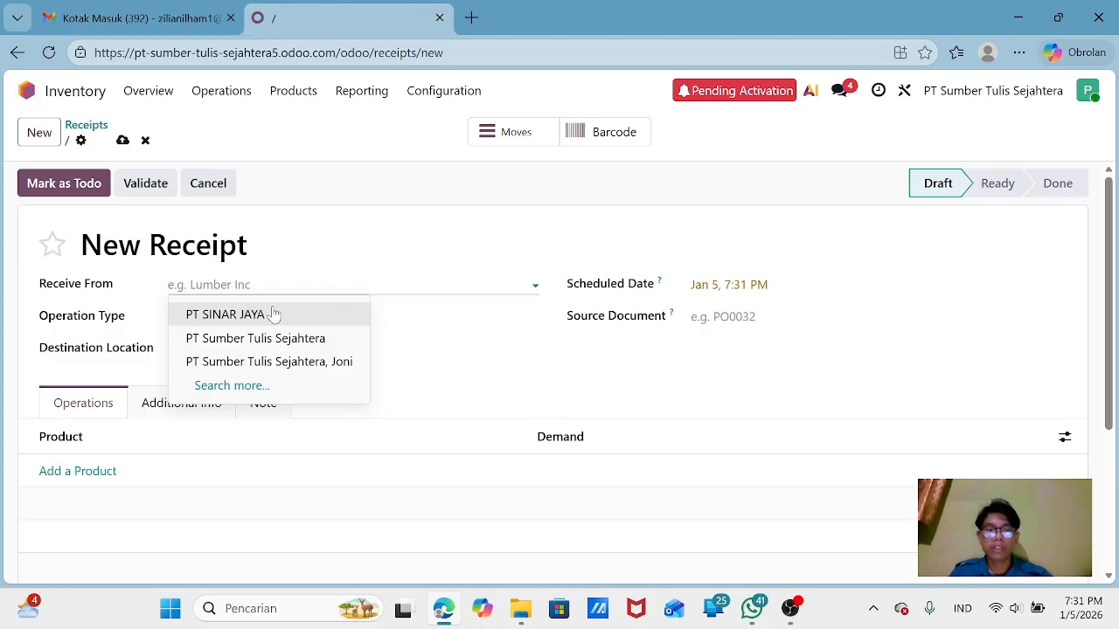
left_click(226, 315)
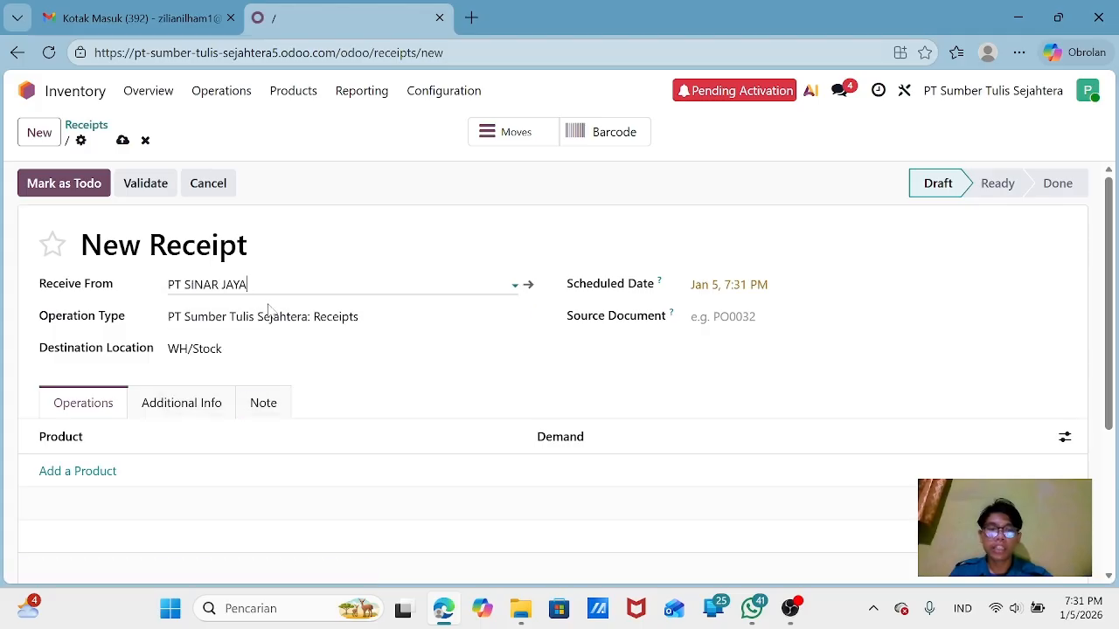
left_click(202, 348)
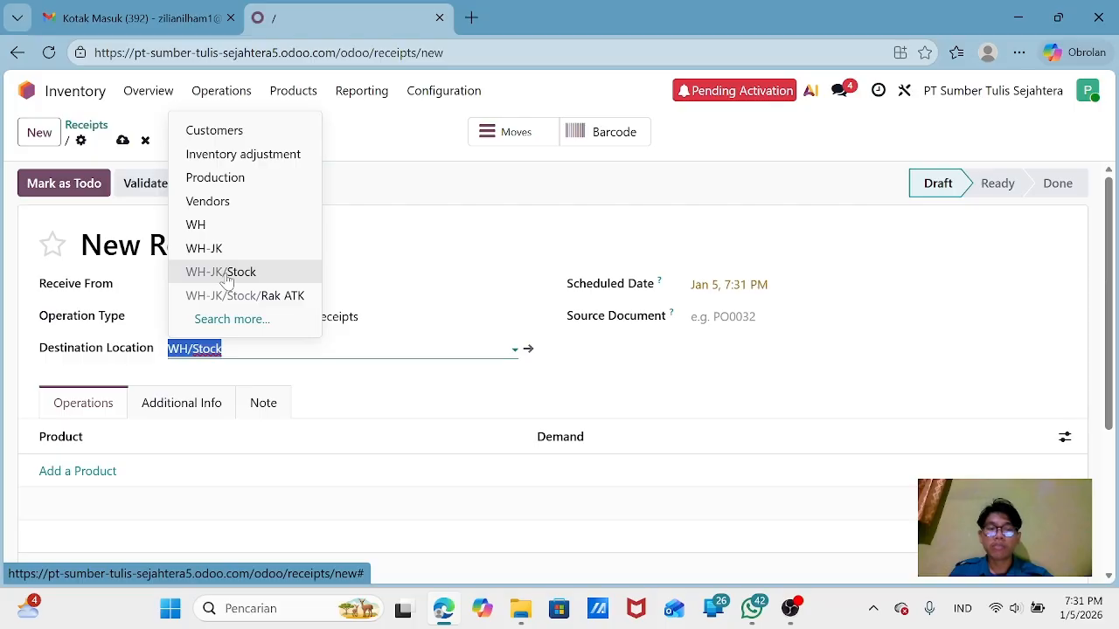
left_click(226, 276)
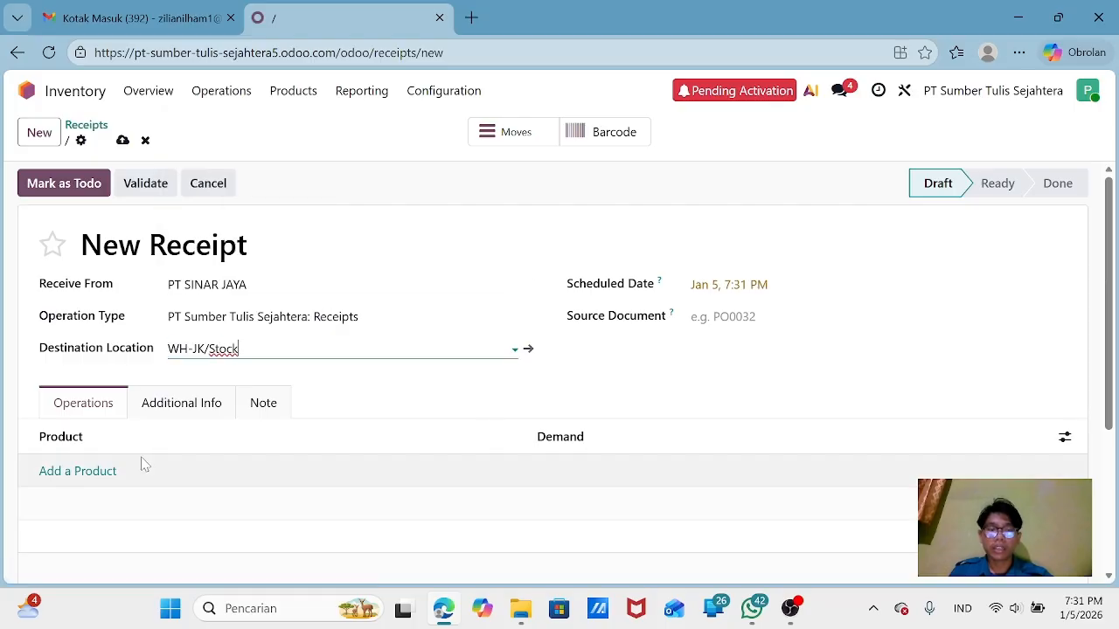
Step: Add the product Kertas A4 80gsm to the receipt with a demand of 50
left_click(102, 476)
left_click(464, 471)
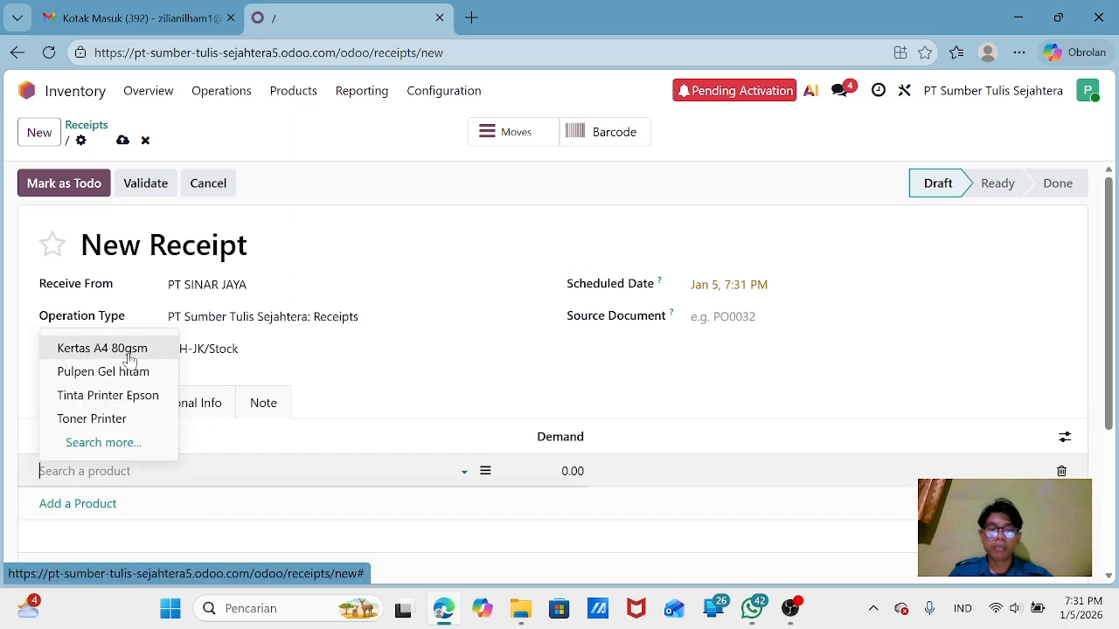
left_click(125, 349)
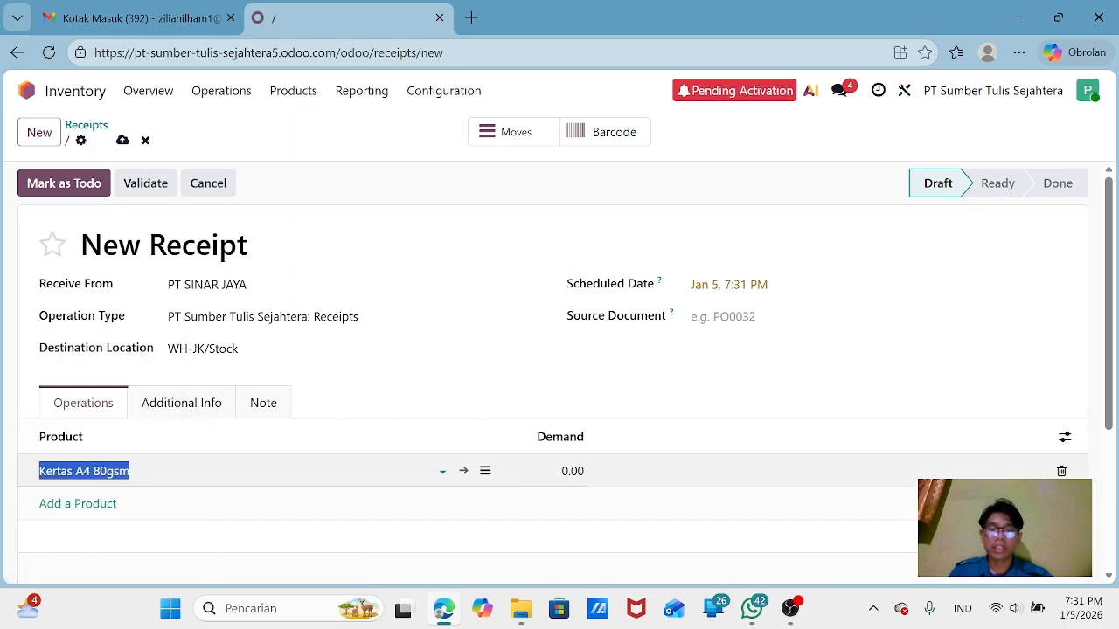
key("Tab")
type("5")
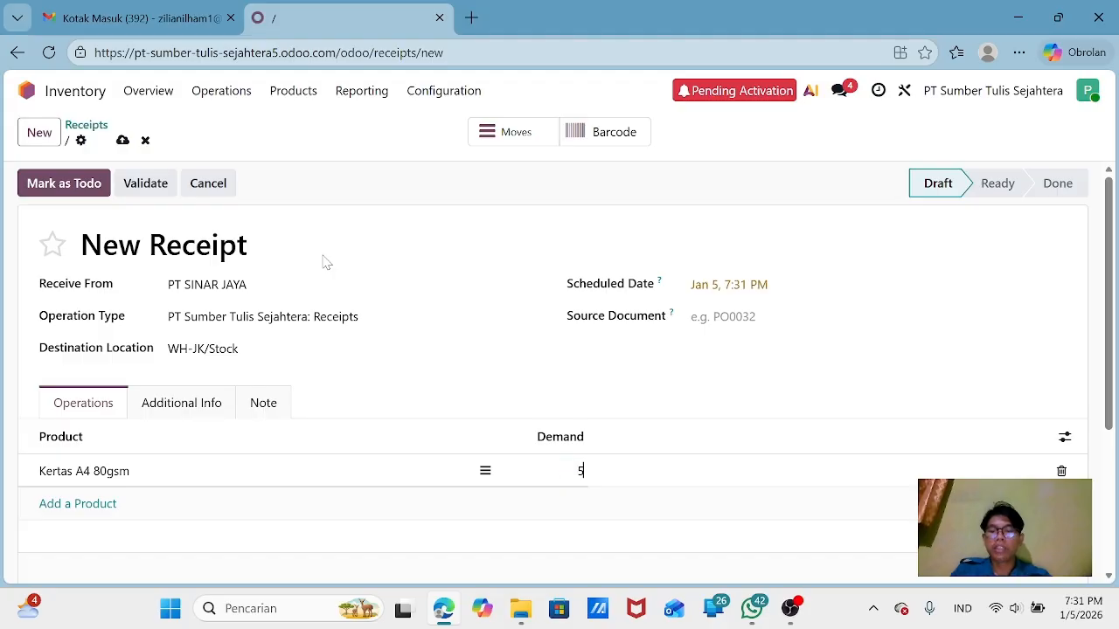
type("0")
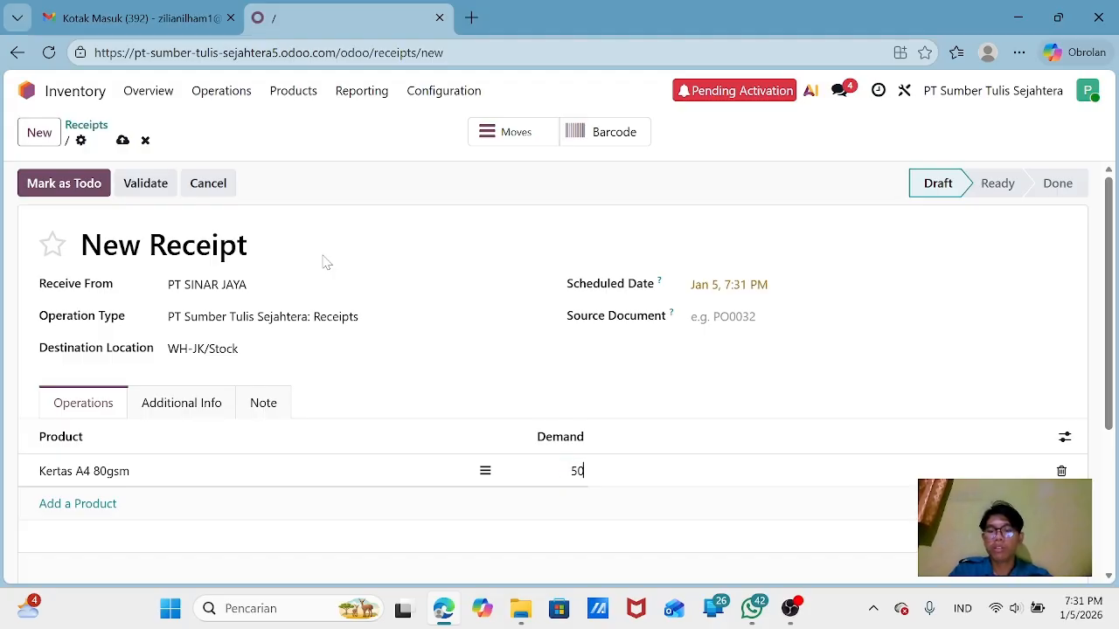
key("Return")
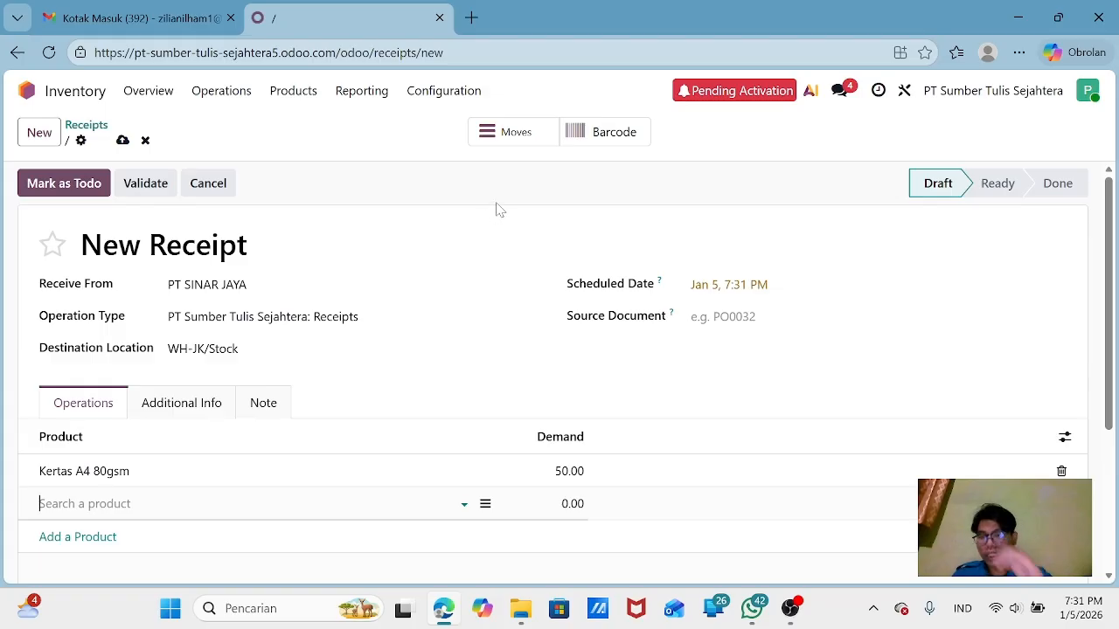
Step: Open the receipt in barcode mode and try to start camera scanning, allowing the site to use the camera
left_click(618, 137)
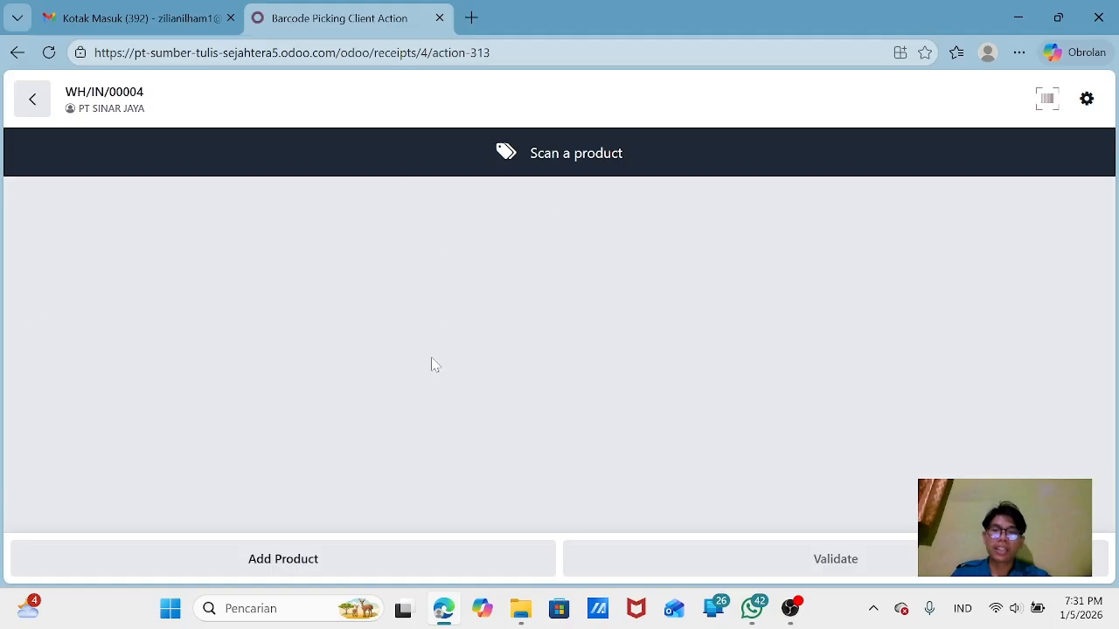
left_click(1037, 107)
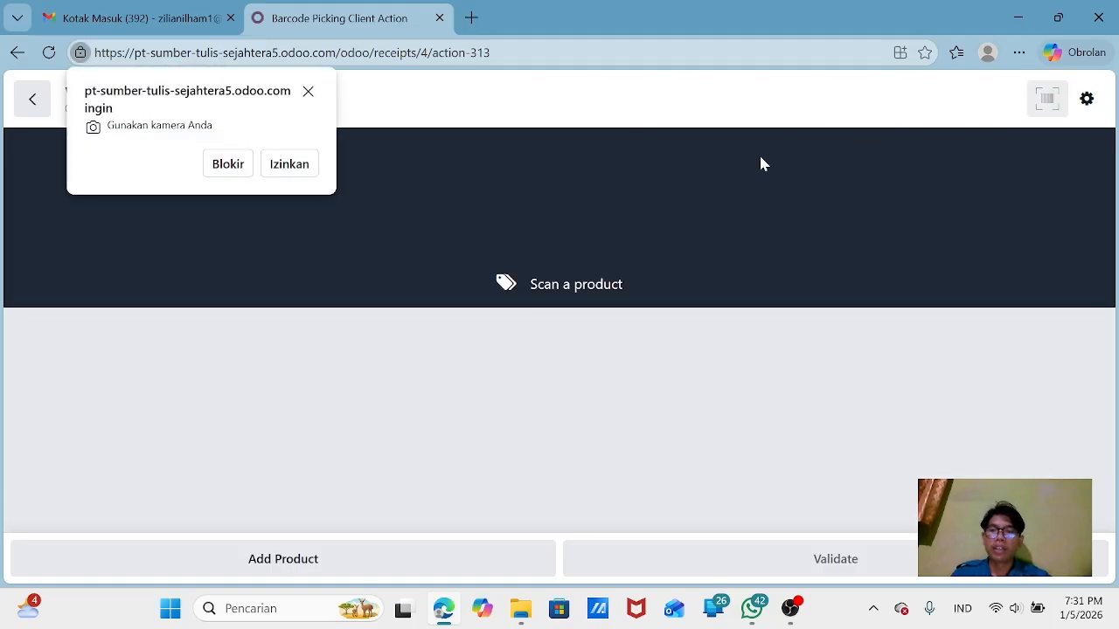
left_click(292, 172)
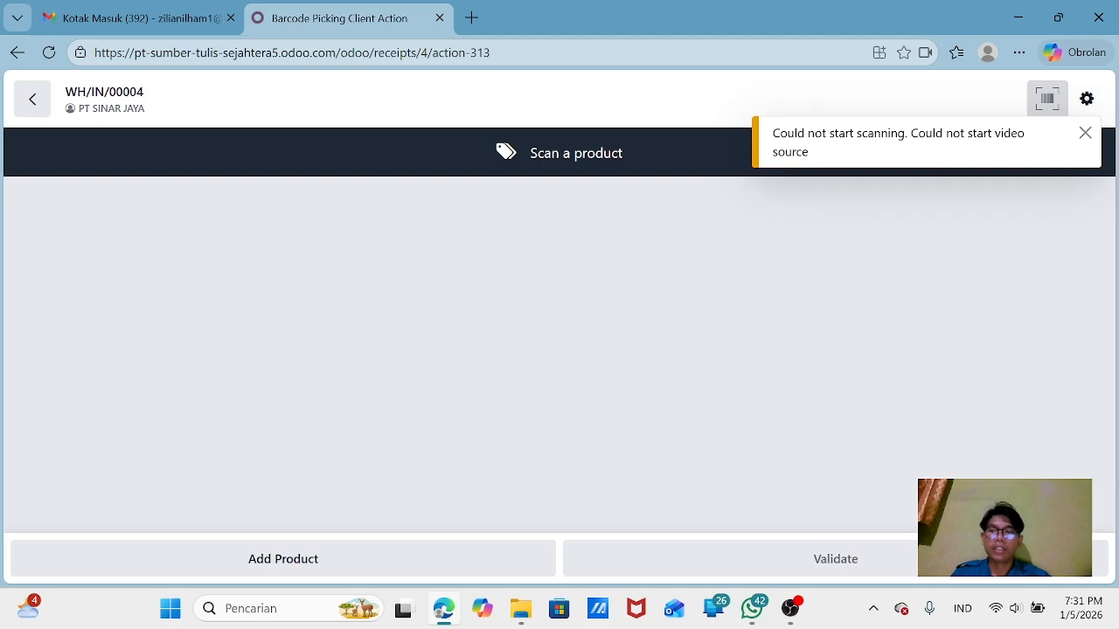
Step: Add Kertas A4 80gsm manually in the barcode view with quantity 50, and validate the receipt
left_click(440, 567)
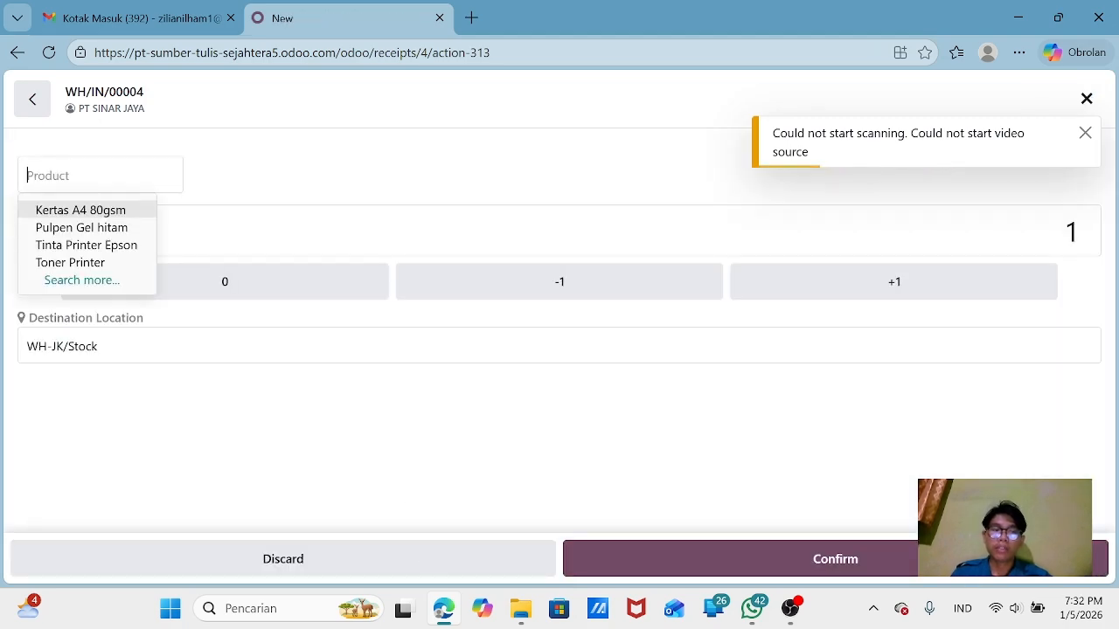
left_click(129, 211)
double_click(1070, 251)
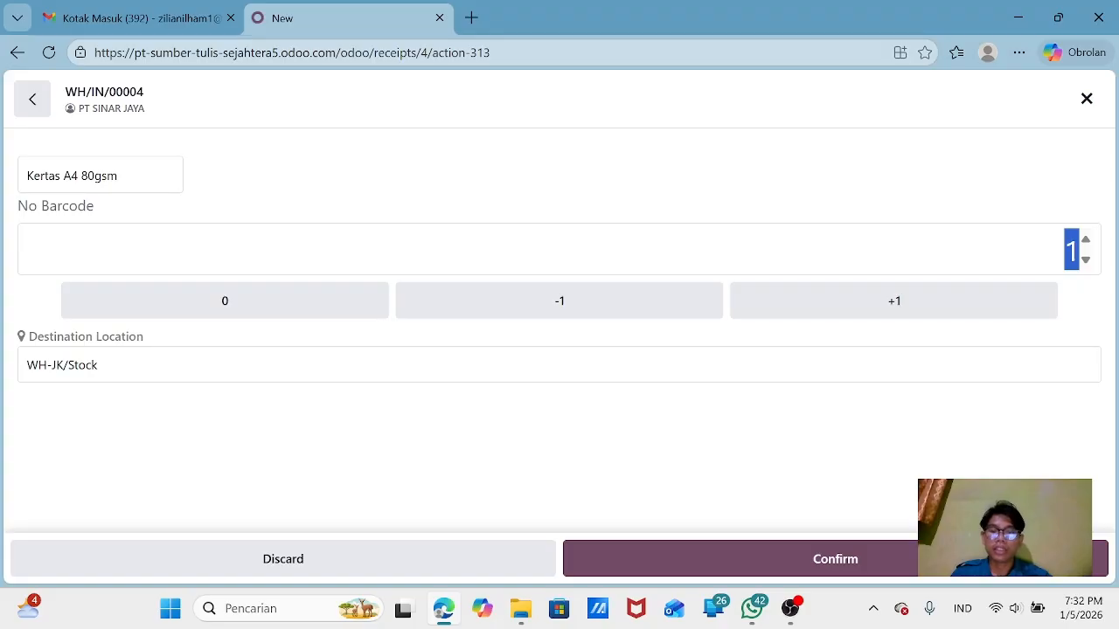
type("50")
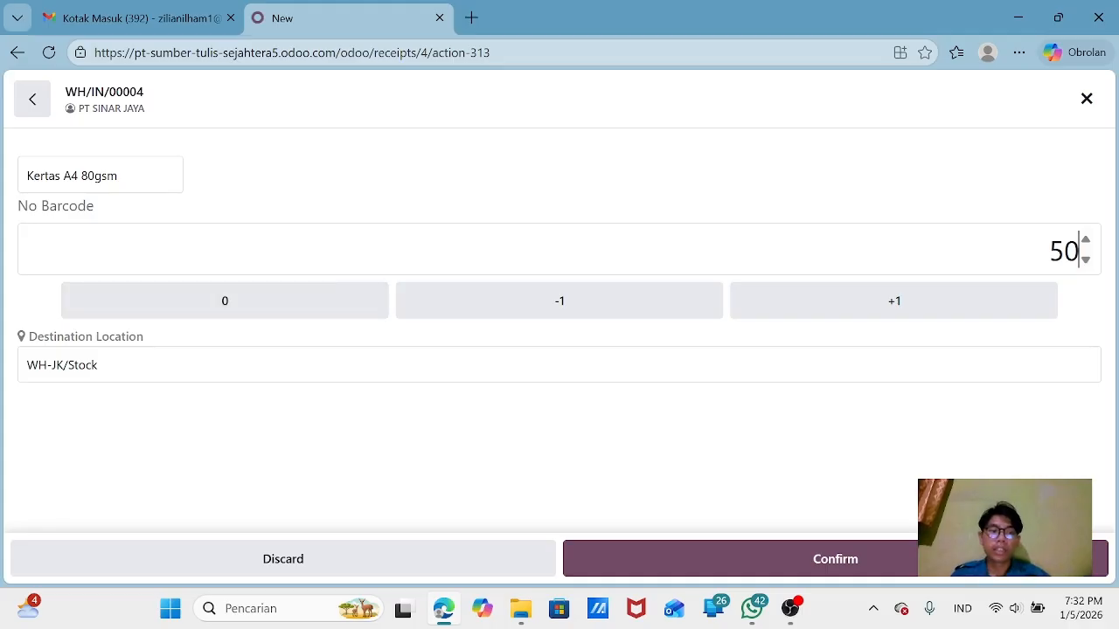
left_click(610, 557)
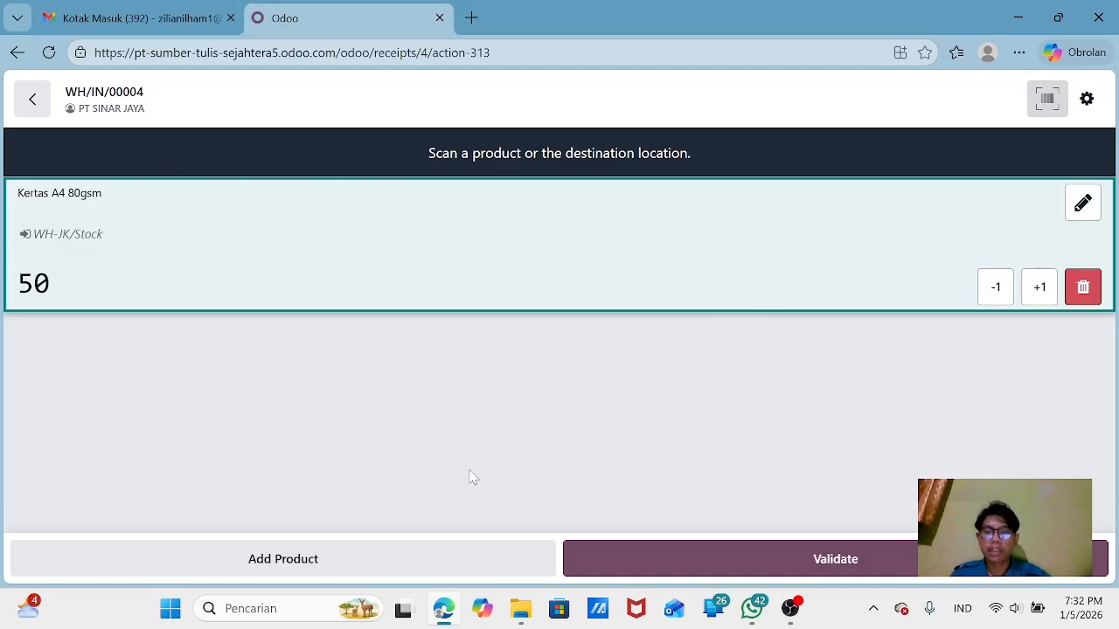
left_click(593, 572)
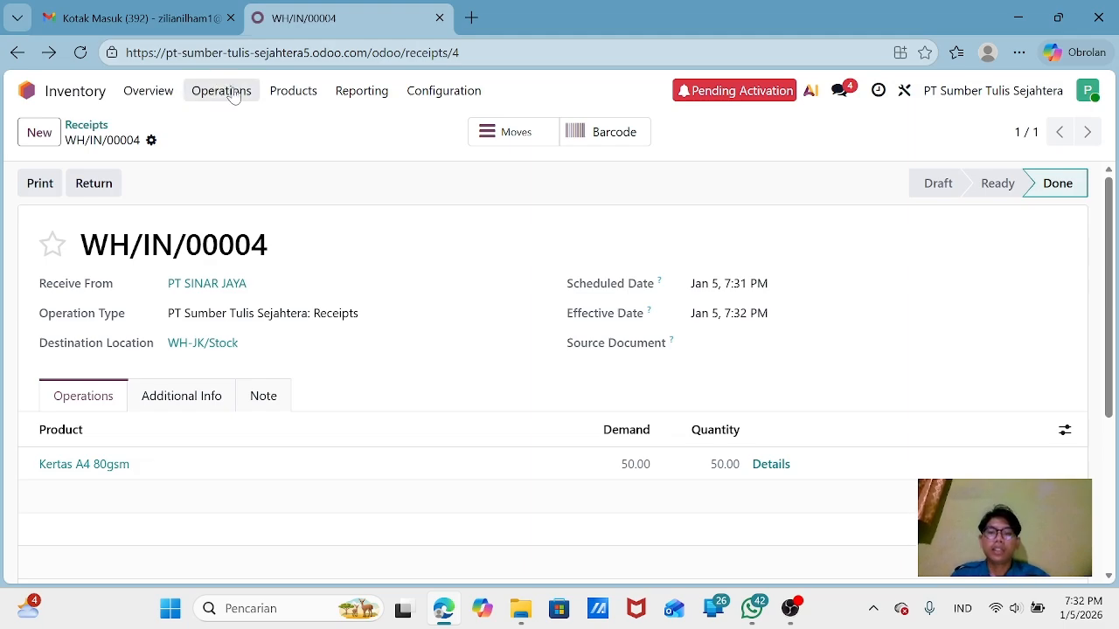
Step: Check the on-hand stock in the products list and the status of the receipts in the receipts list
left_click(294, 94)
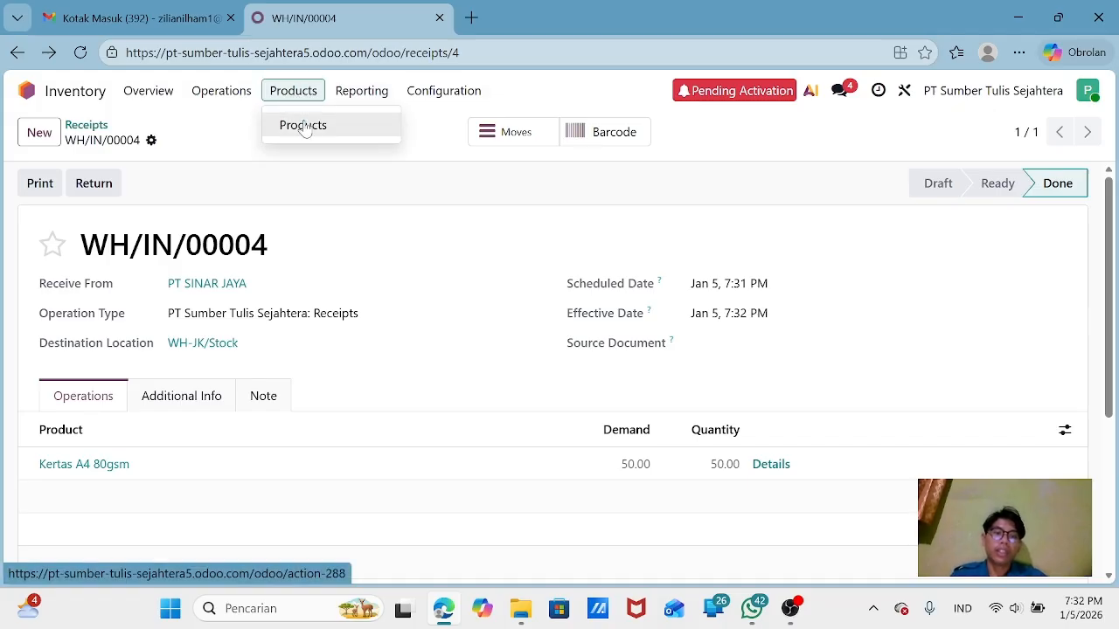
left_click(303, 126)
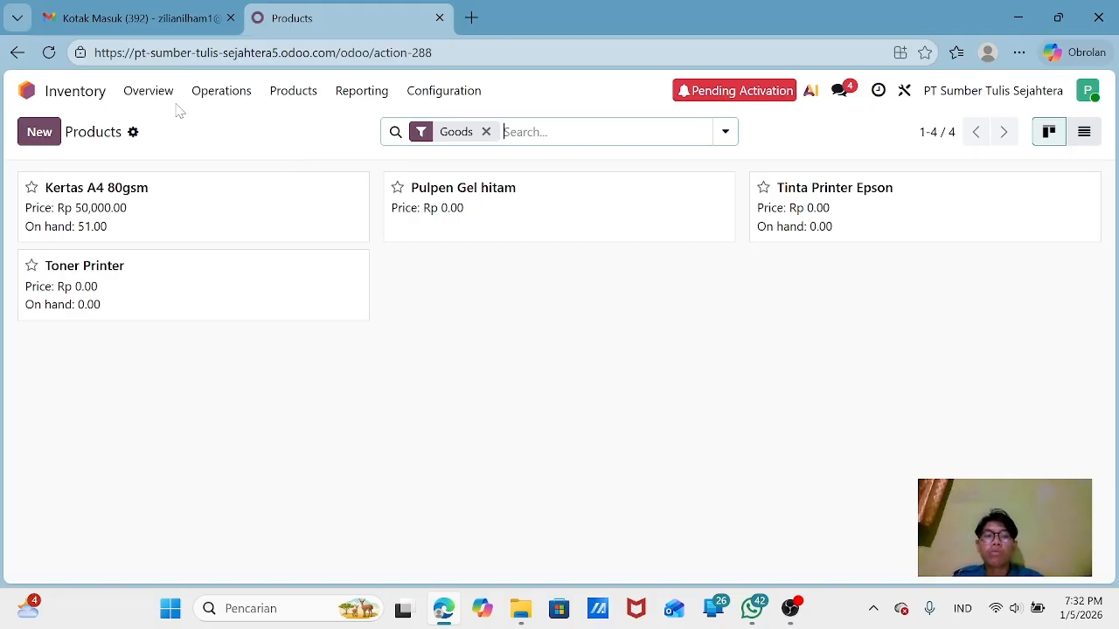
left_click(230, 98)
left_click(234, 147)
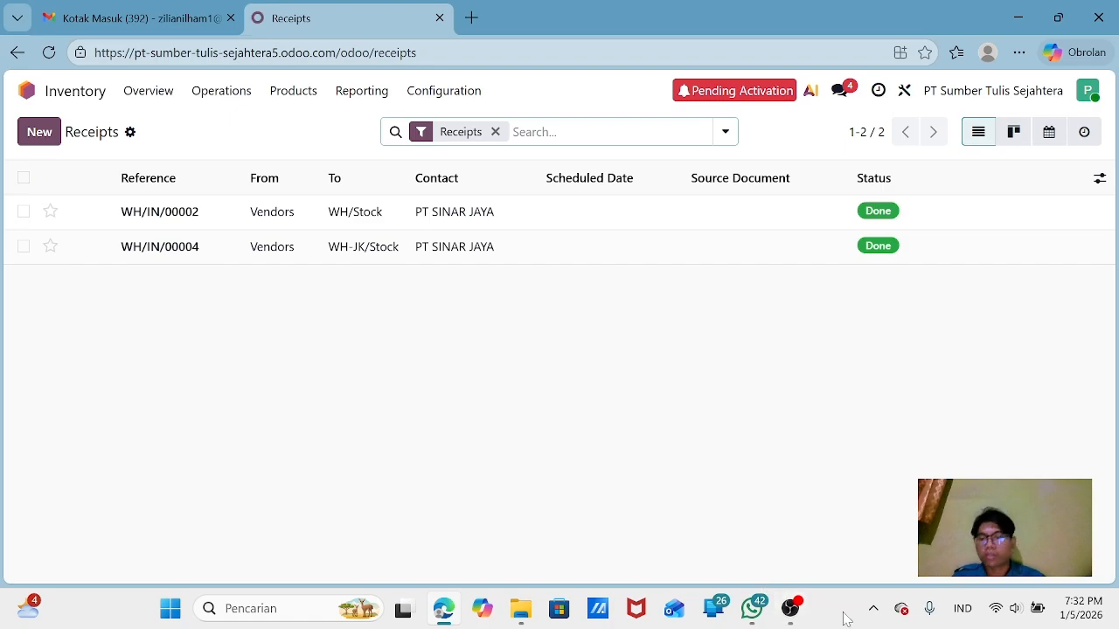
left_click(789, 609)
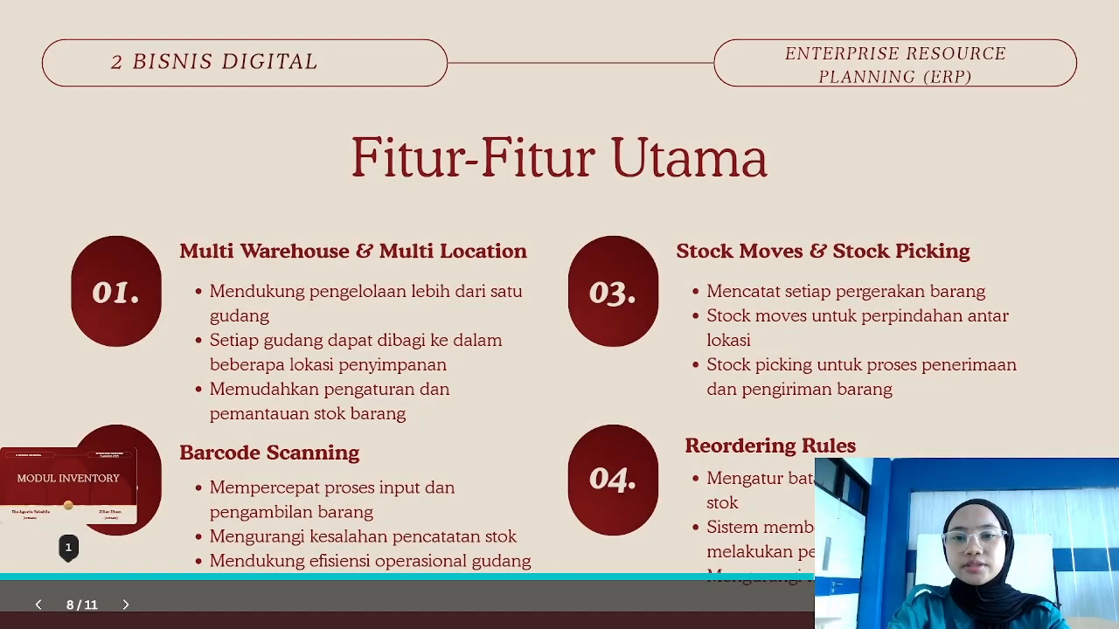
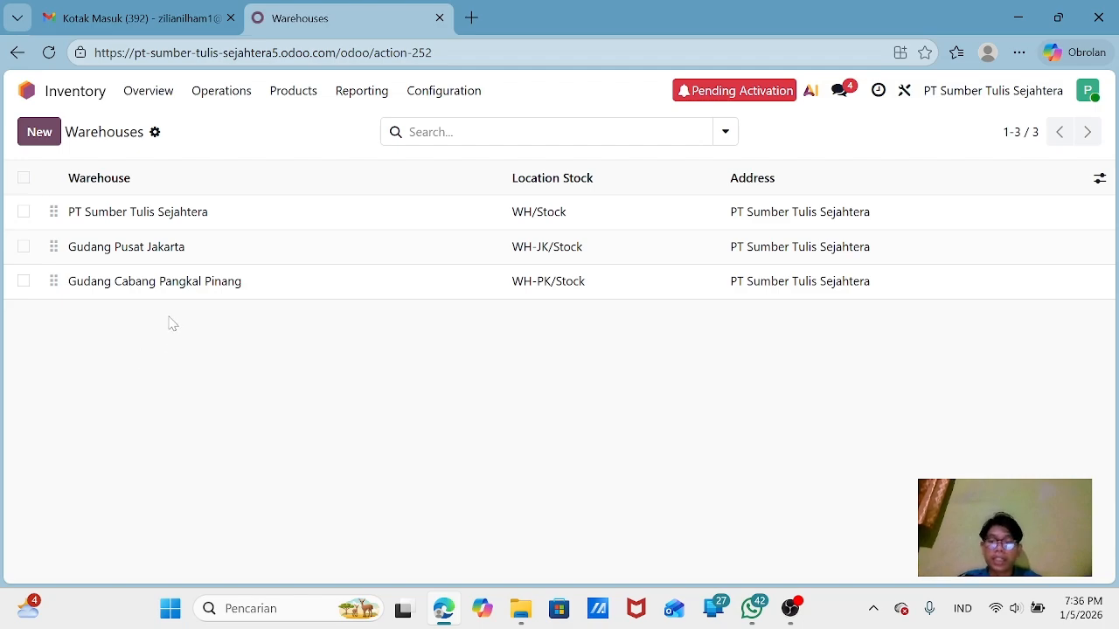
Step: Create a new internal transfer with source location WH-JK/Stock and destination location WH-PK/Stock
left_click(216, 94)
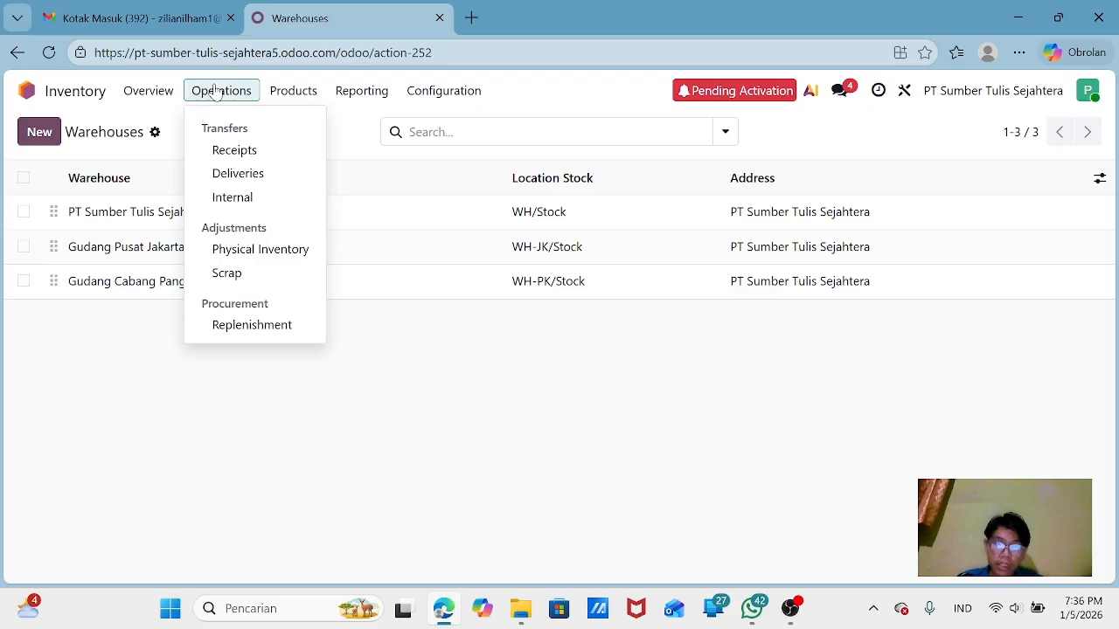
left_click(264, 199)
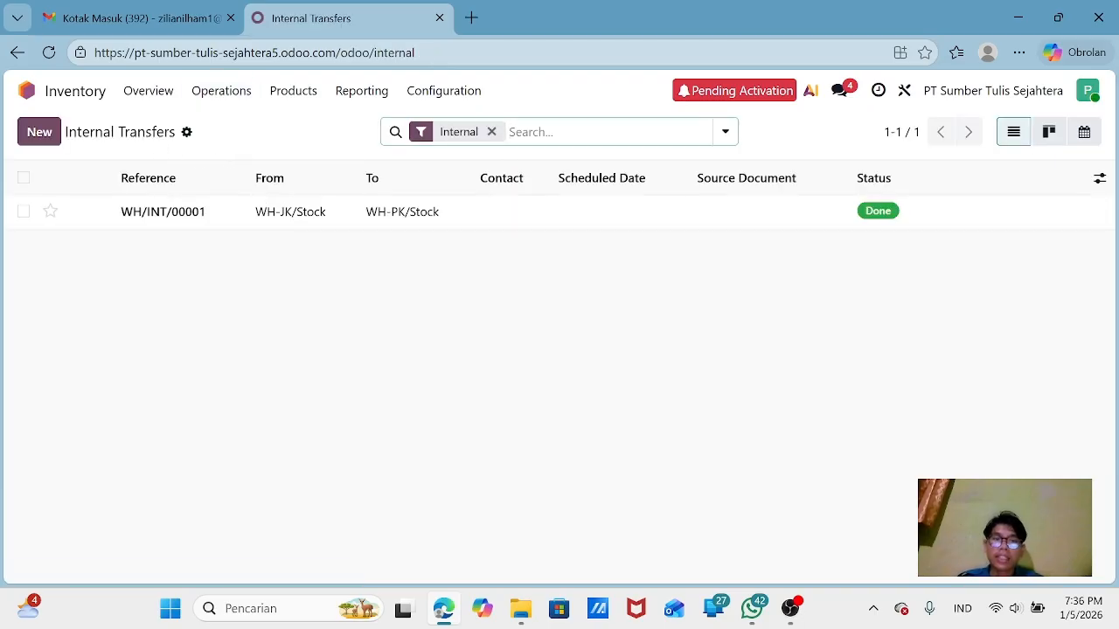
left_click(40, 132)
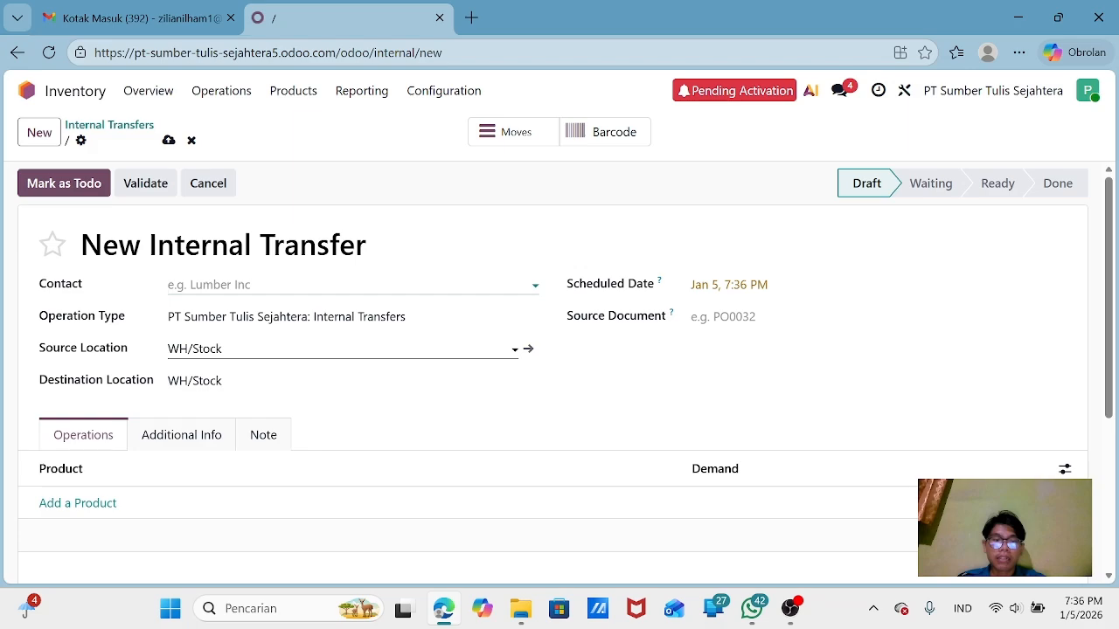
left_click(175, 349)
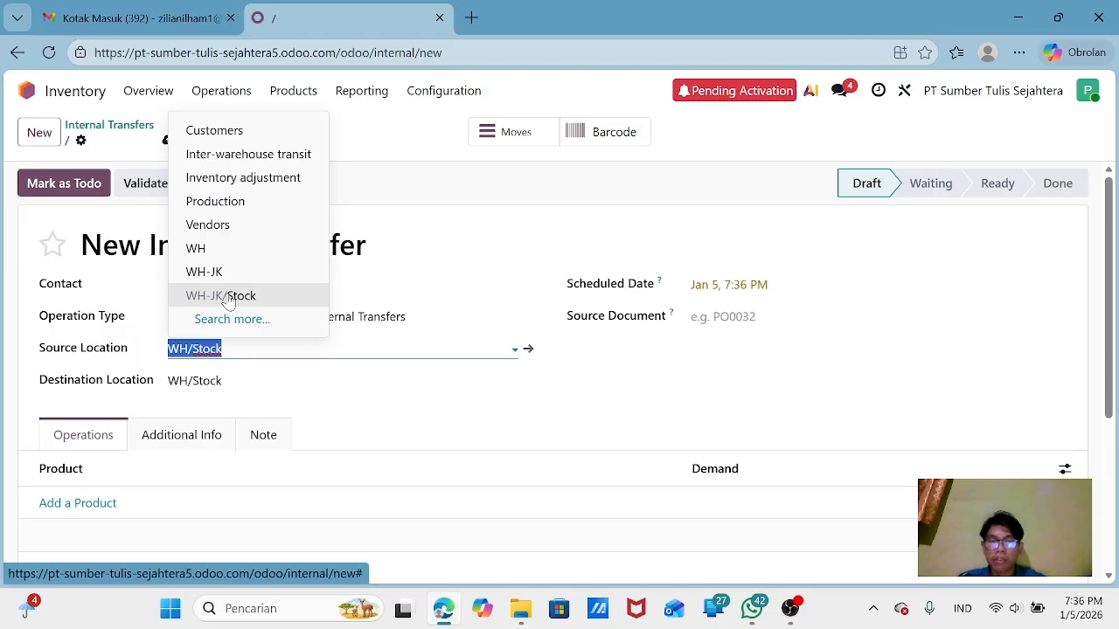
left_click(228, 297)
left_click(197, 381)
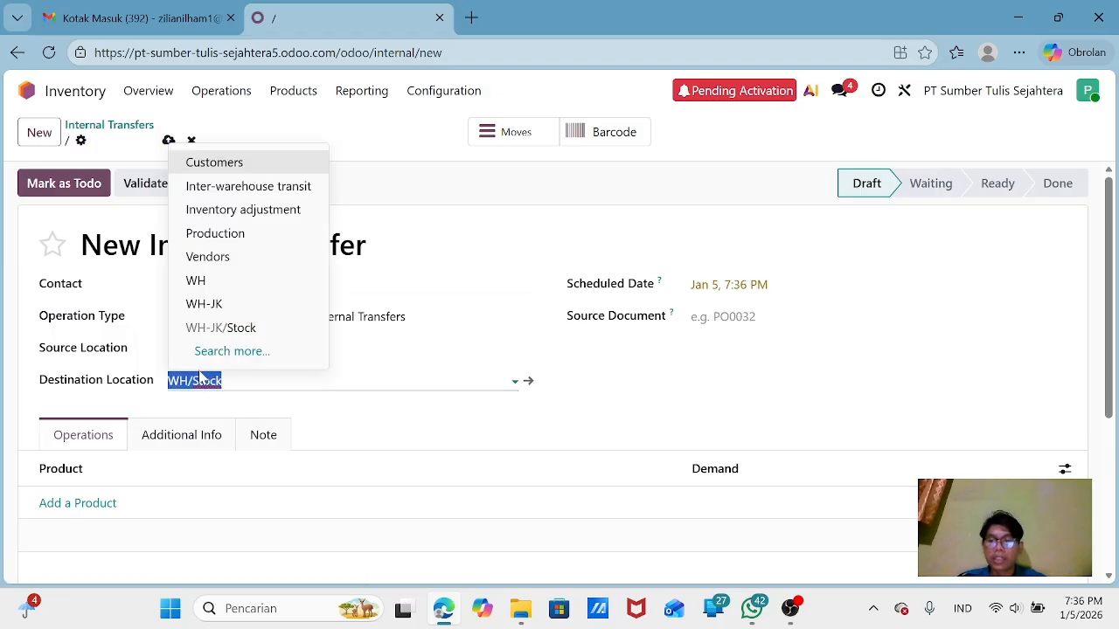
left_click(224, 358)
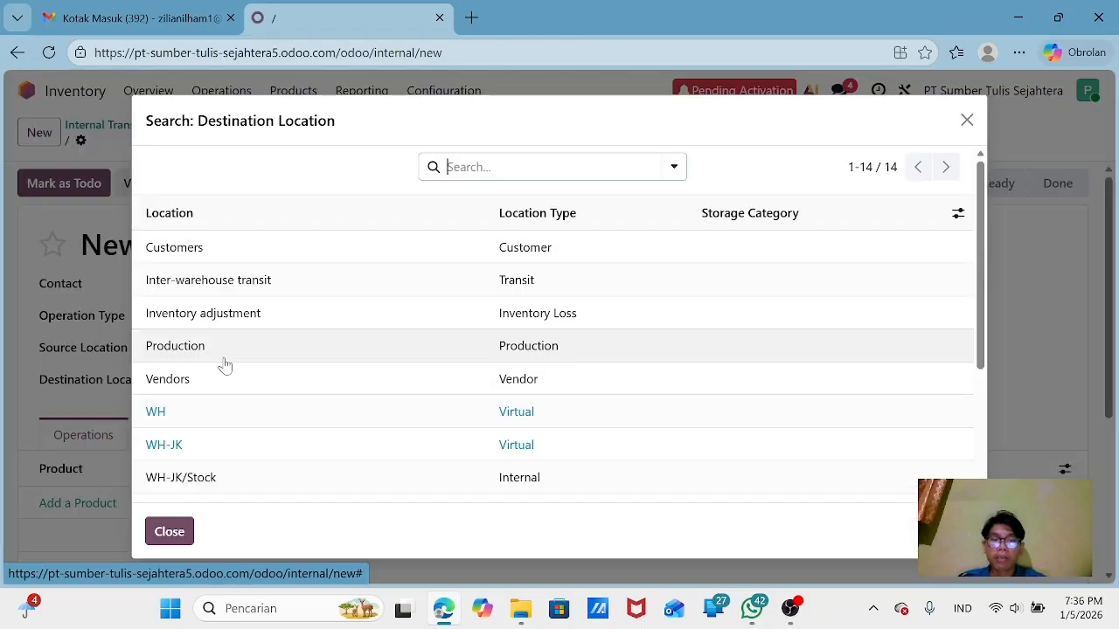
scroll(215, 394, "down", 3)
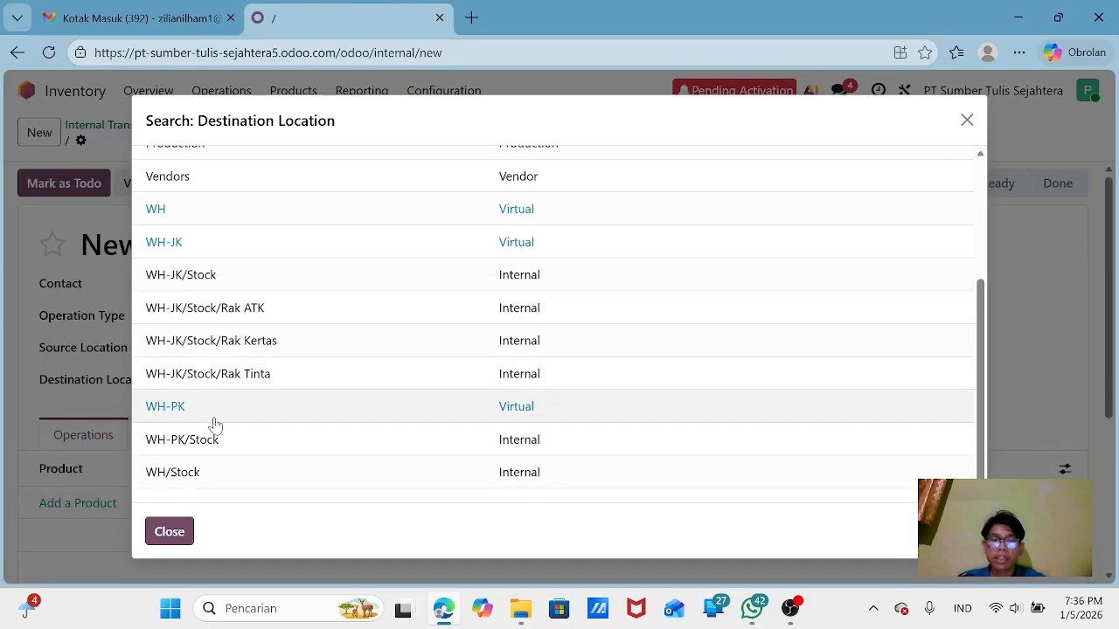
left_click(217, 446)
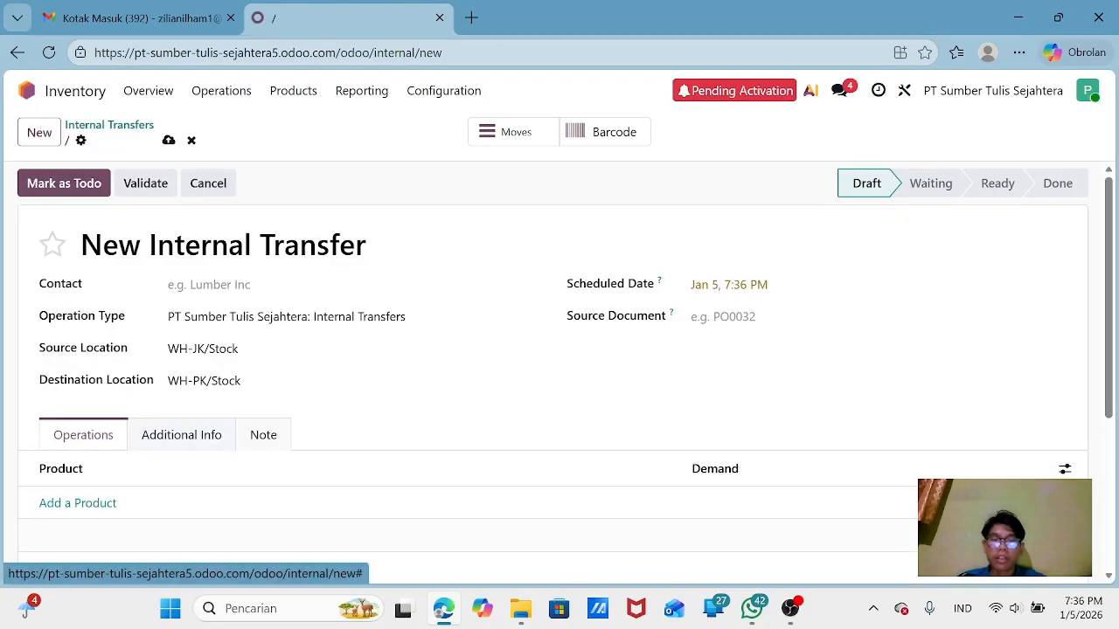
Step: Add the product Kertas A4 80gsm to the internal transfer with a demand of 20
scroll(196, 398, "down", 1)
left_click(106, 417)
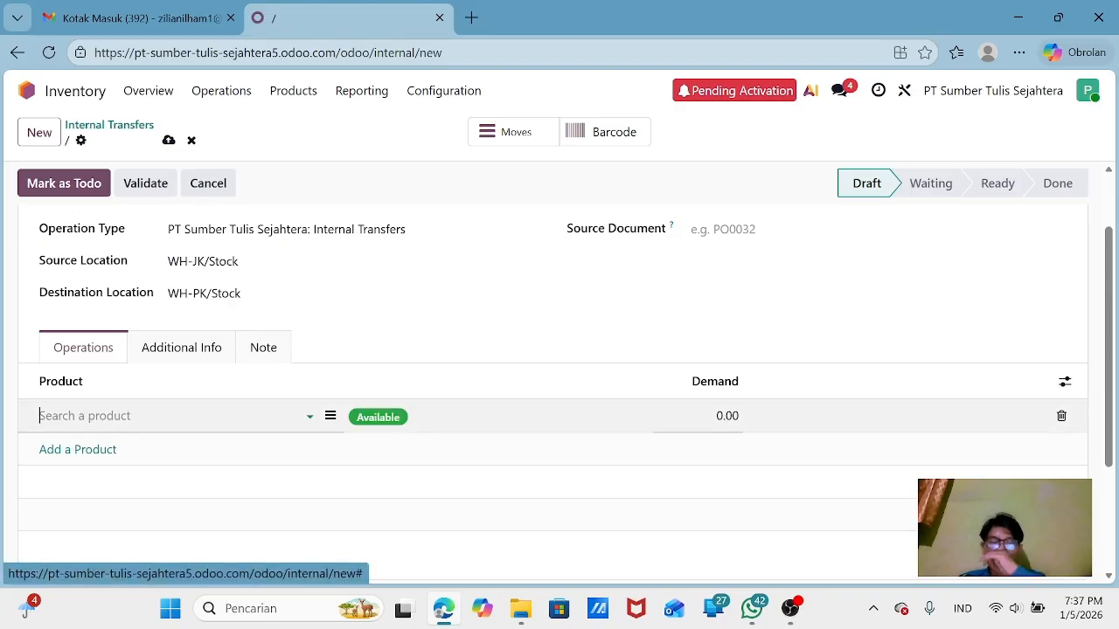
left_click(123, 417)
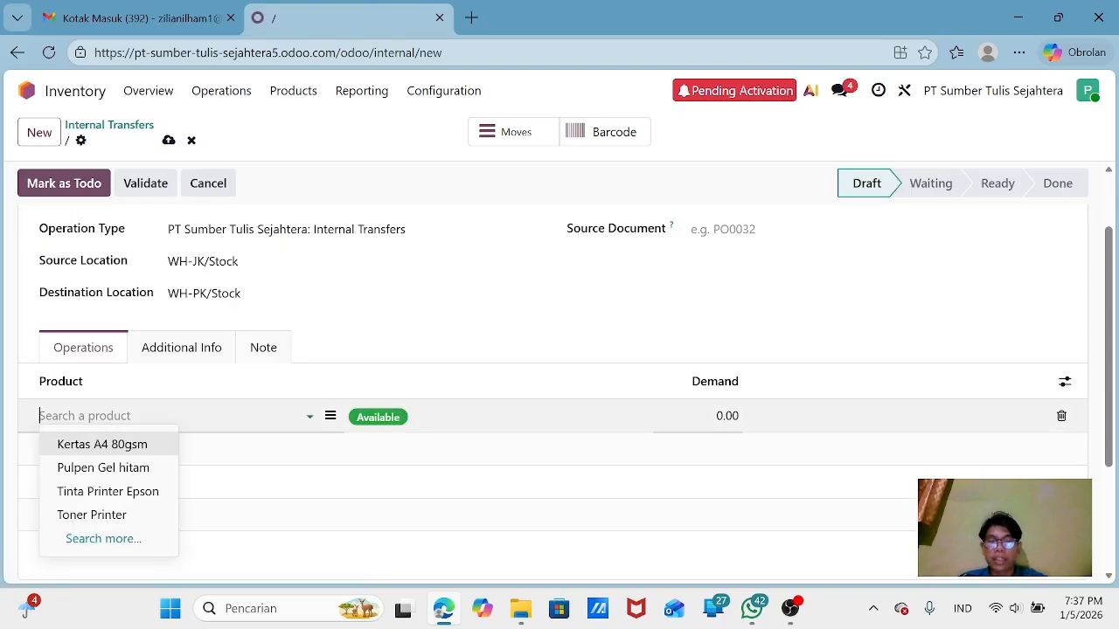
left_click(140, 446)
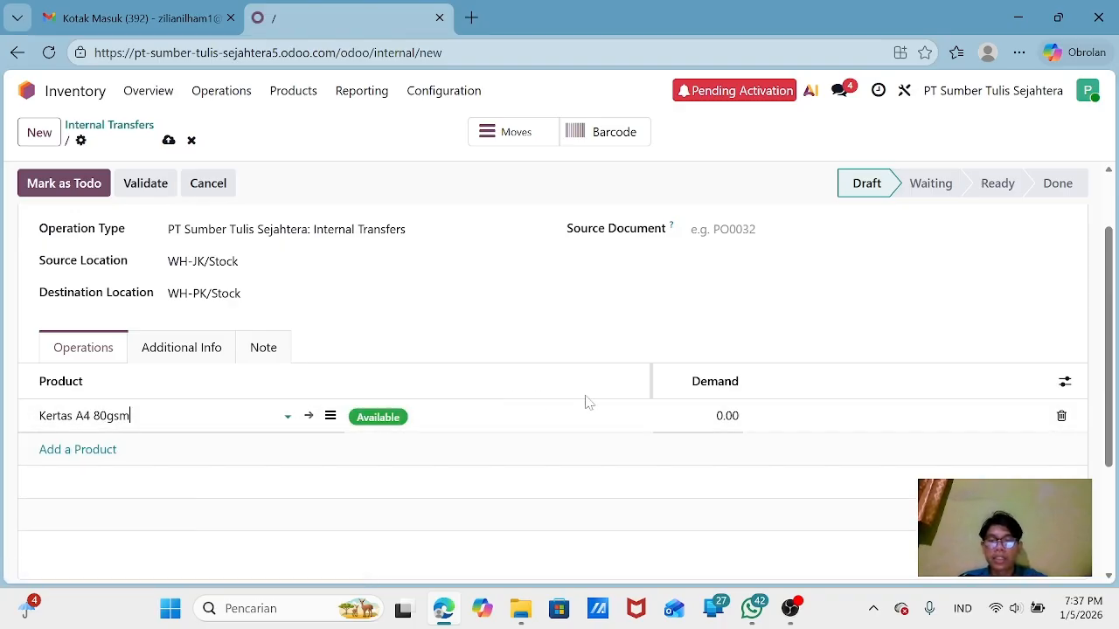
left_click(730, 417)
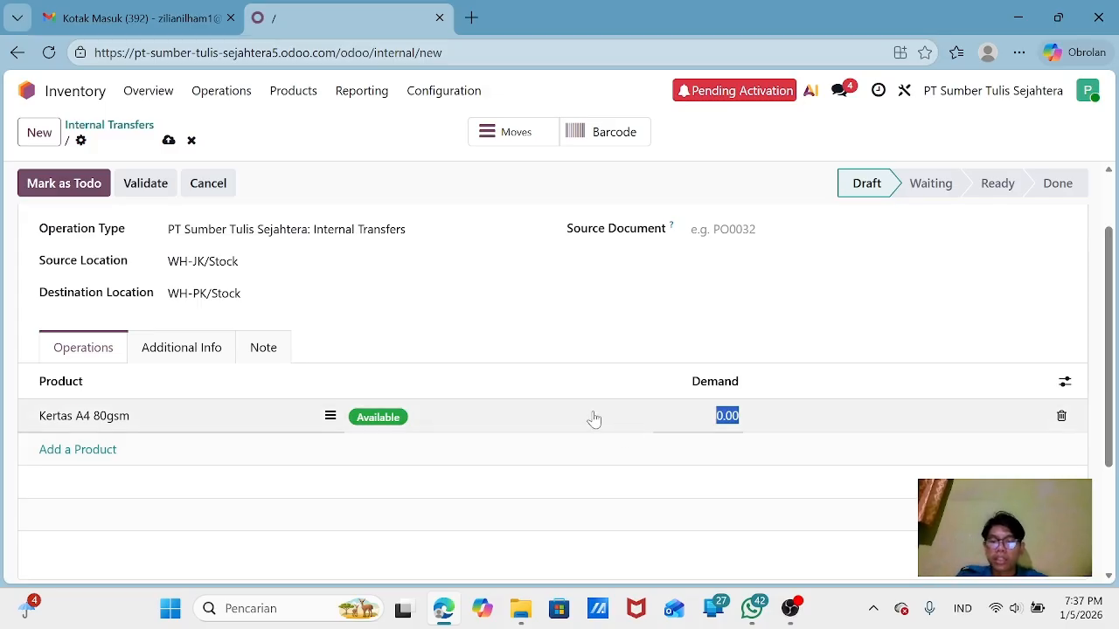
type("20")
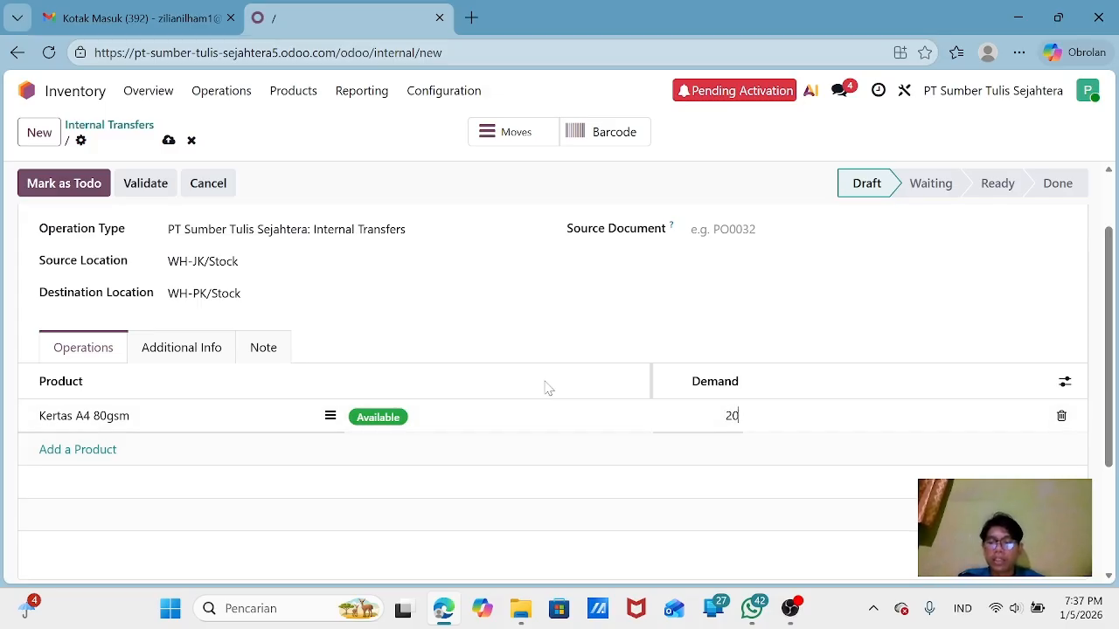
key("Return")
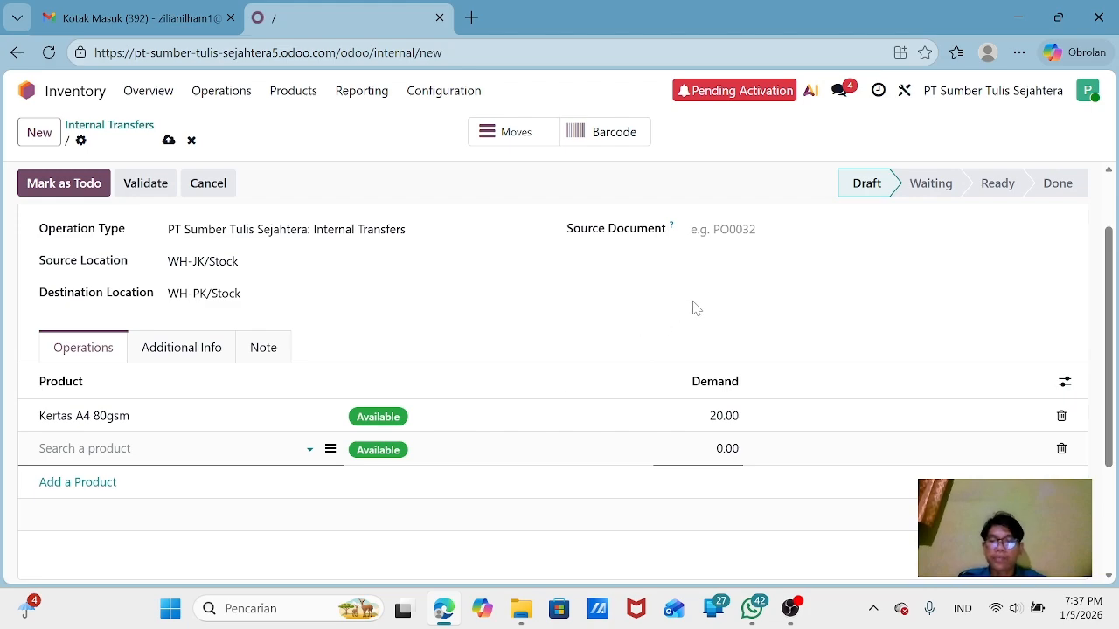
Step: Review the internal transfer's details and validate it
scroll(691, 305, "up", 2)
scroll(691, 306, "down", 1)
scroll(394, 317, "up", 1)
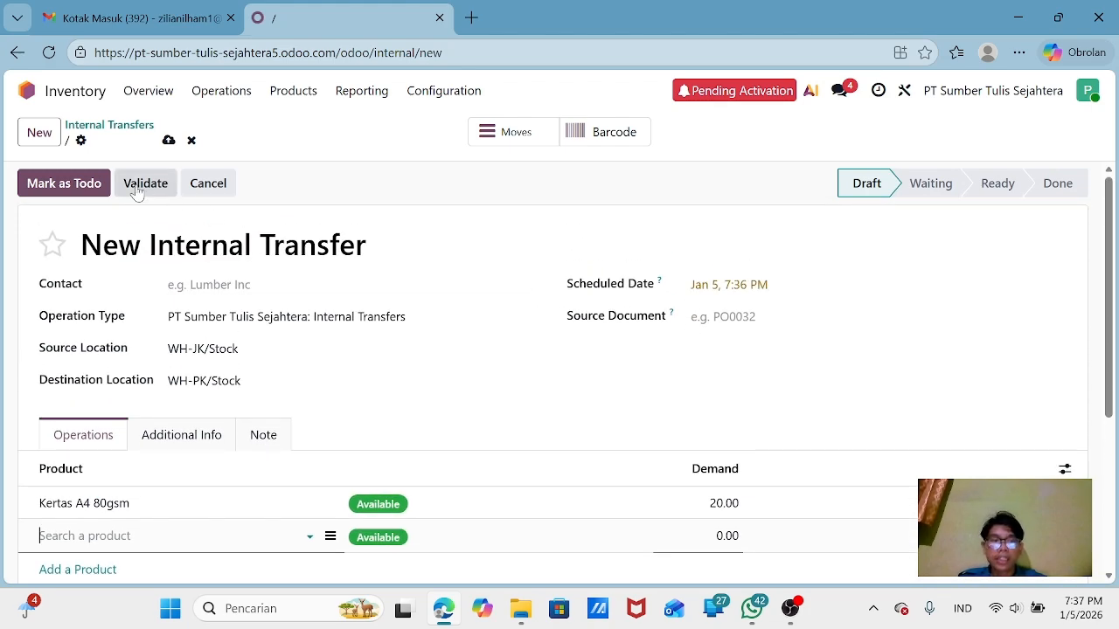
scroll(141, 189, "down", 3)
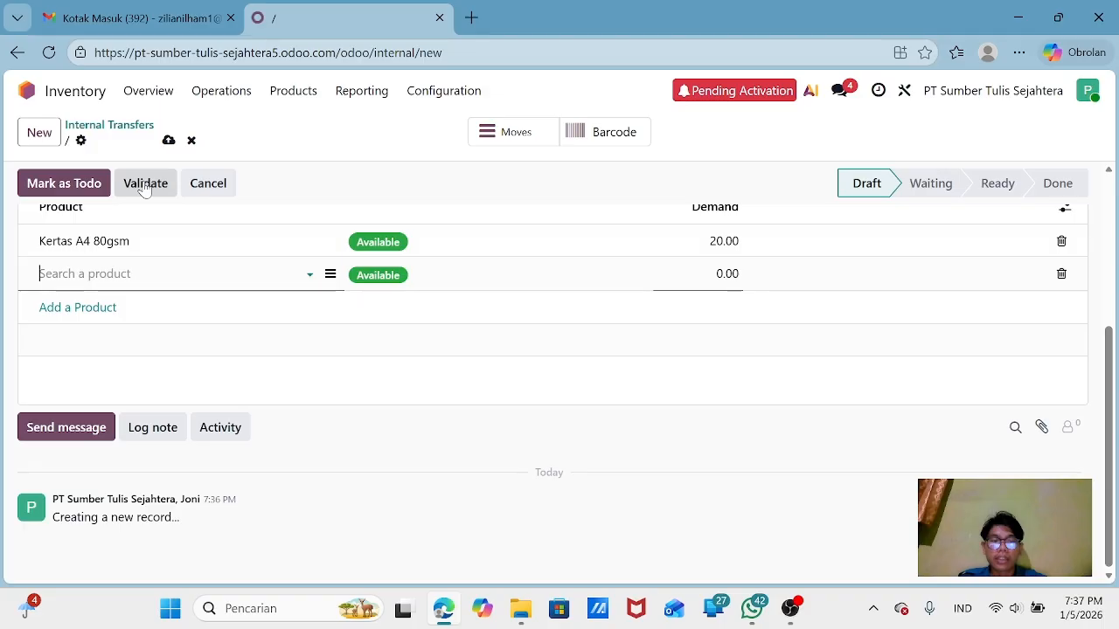
scroll(146, 189, "up", 3)
left_click(145, 182)
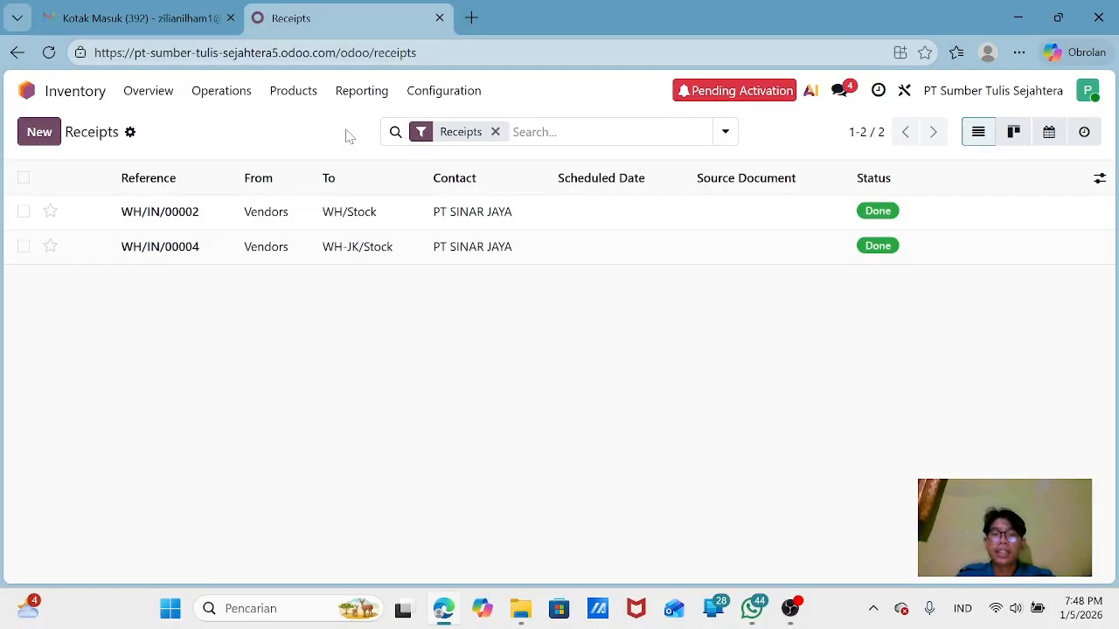
Step: Open the Tinta Printer Epson product's reordering rules and start a new rule
left_click(306, 100)
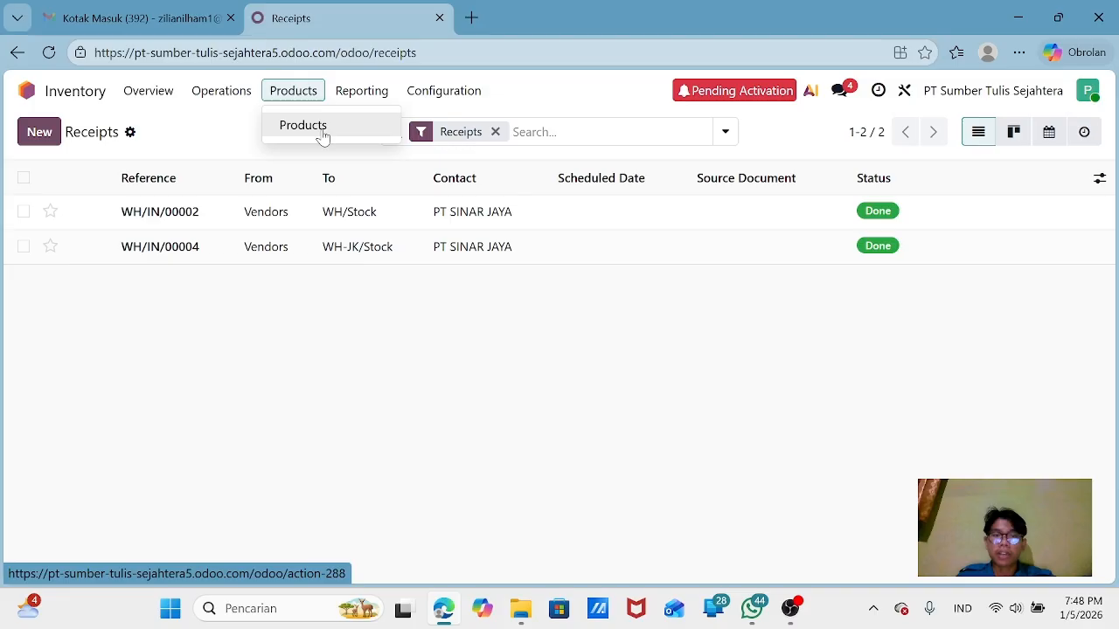
left_click(321, 133)
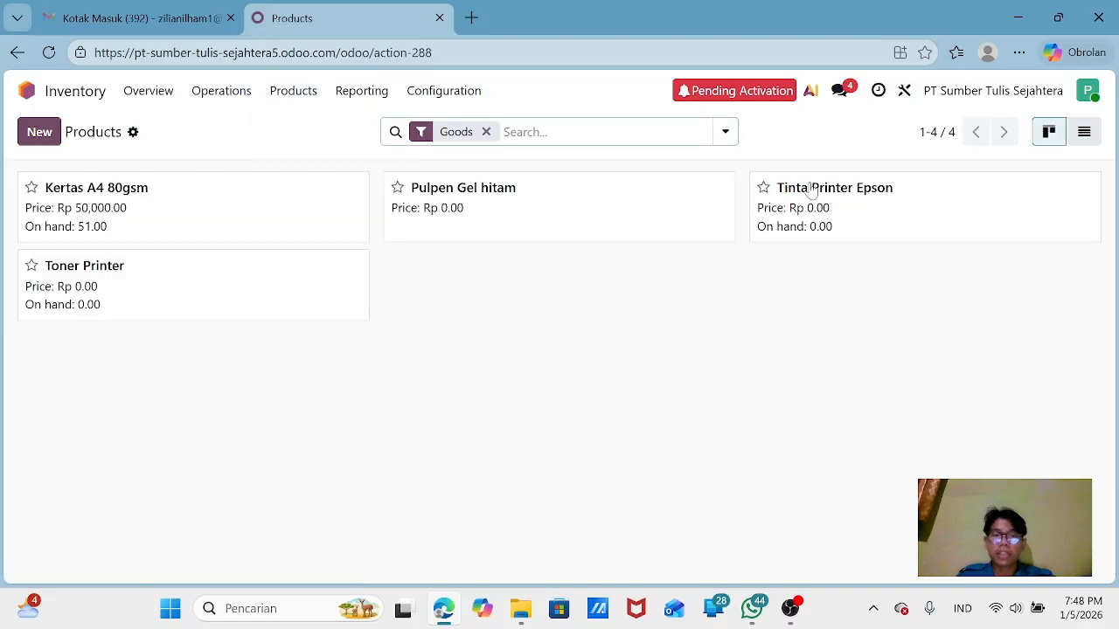
left_click(818, 215)
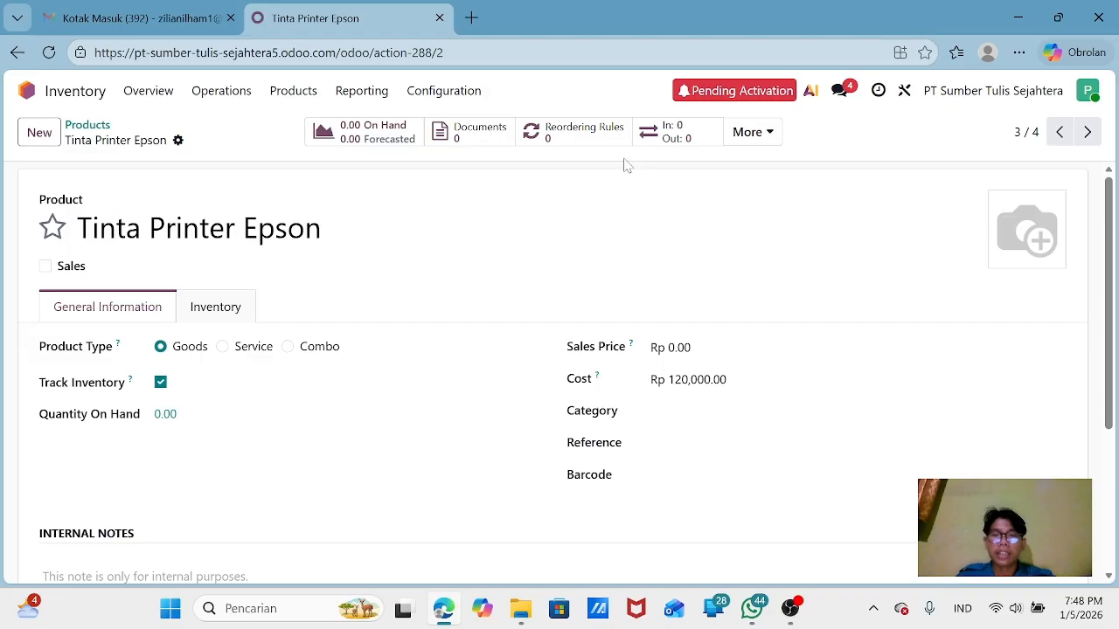
left_click(551, 140)
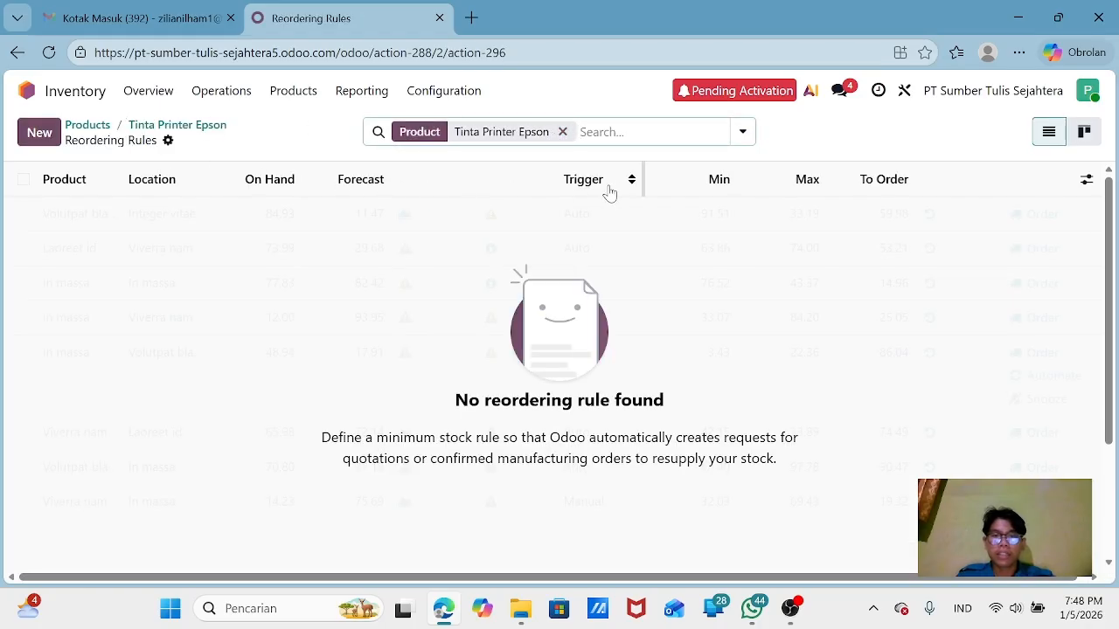
left_click(54, 141)
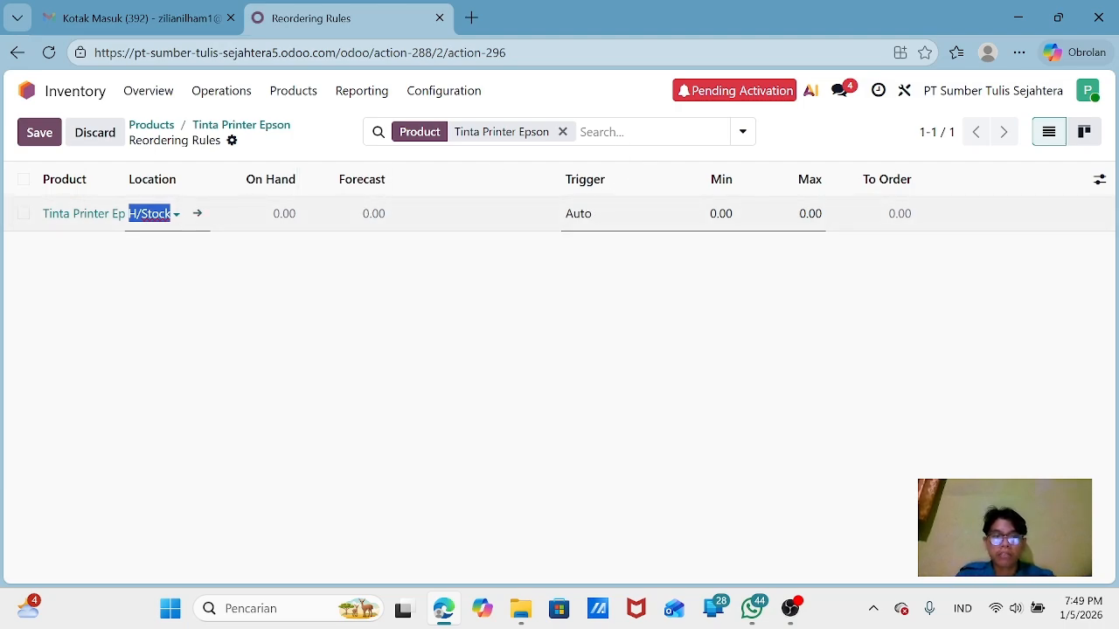
Step: Set the Tinta Printer Epson reordering rule's location to WH-JK, minimum to 5 and maximum to 15, and save it
left_click(170, 214)
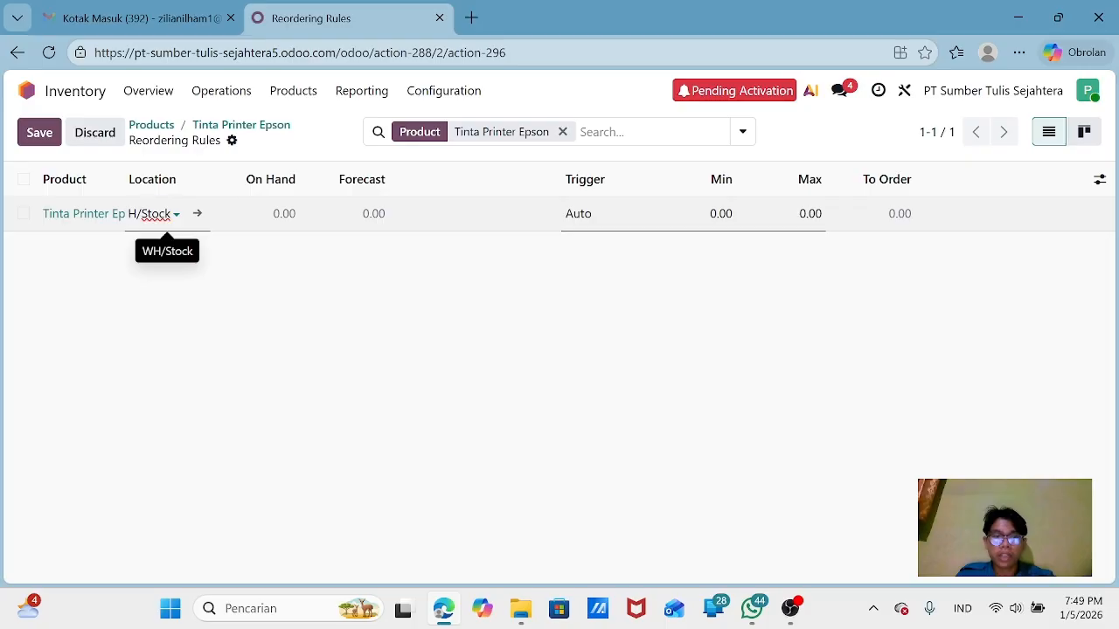
left_click(157, 214)
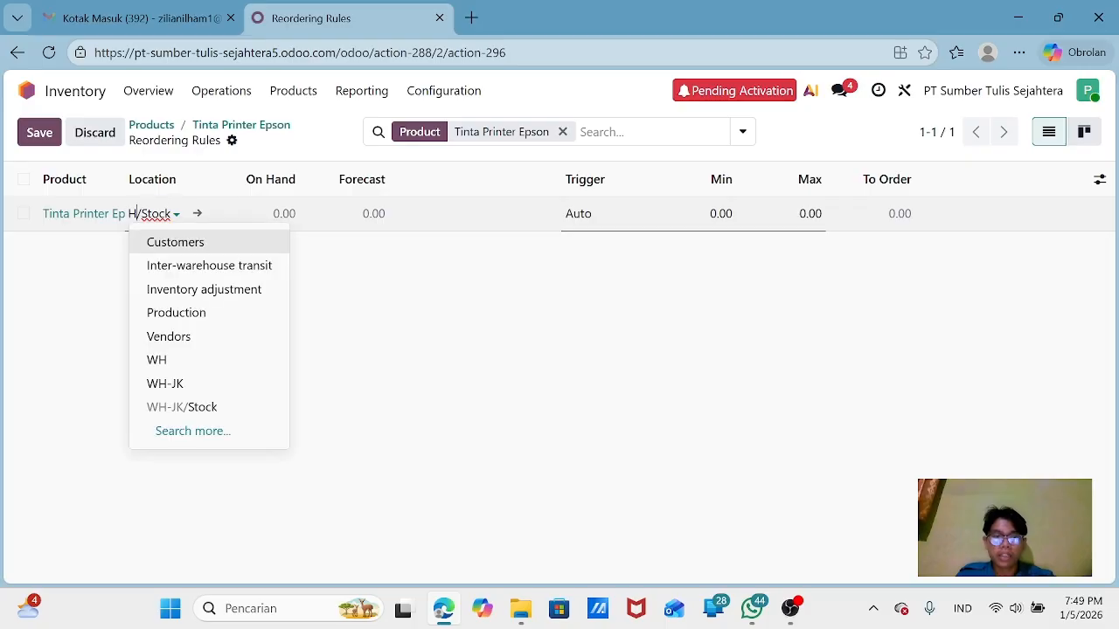
left_click(199, 384)
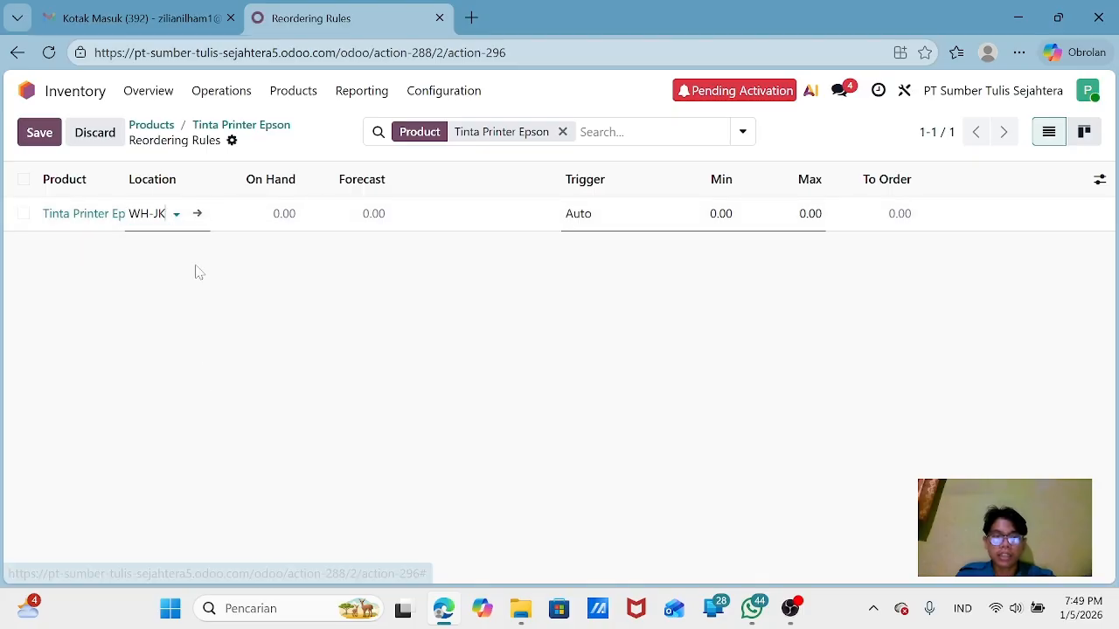
left_click(725, 217)
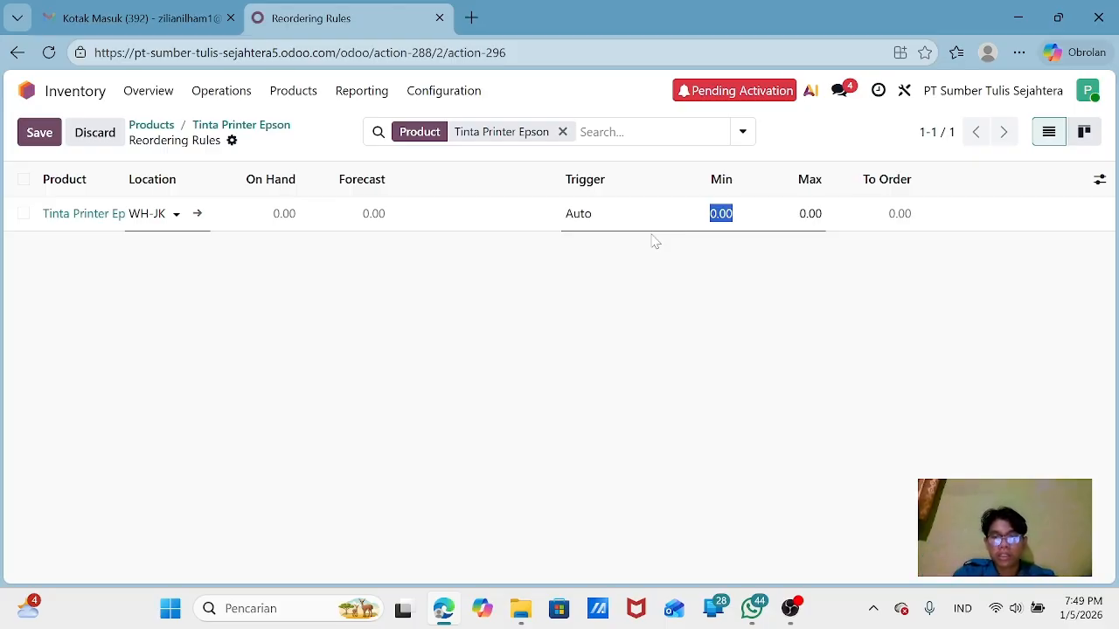
type("5")
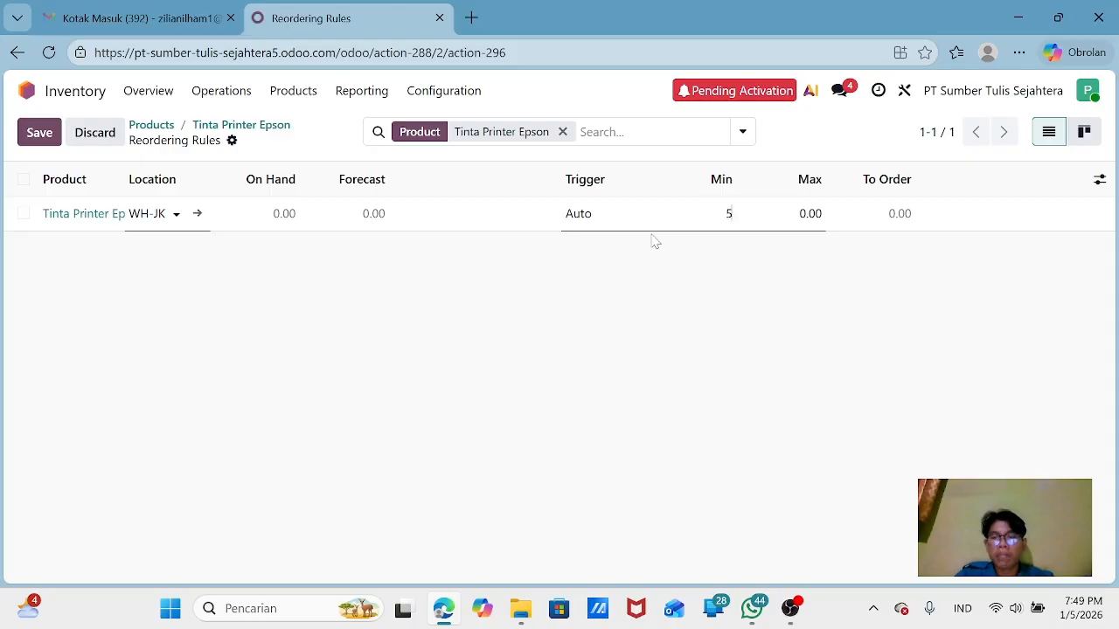
left_click(817, 214)
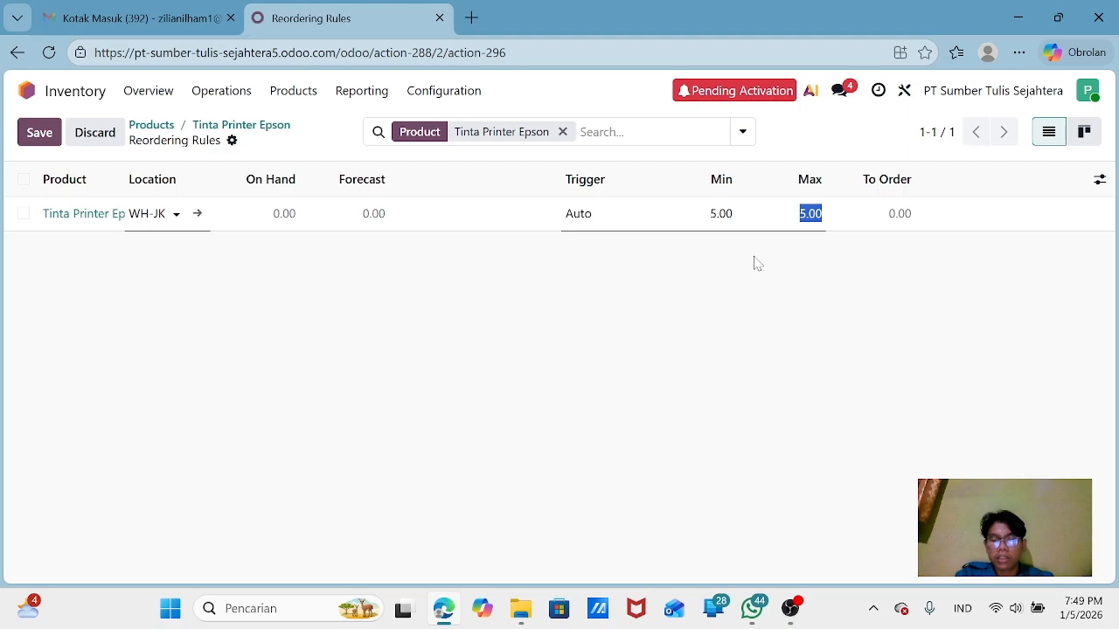
type("15")
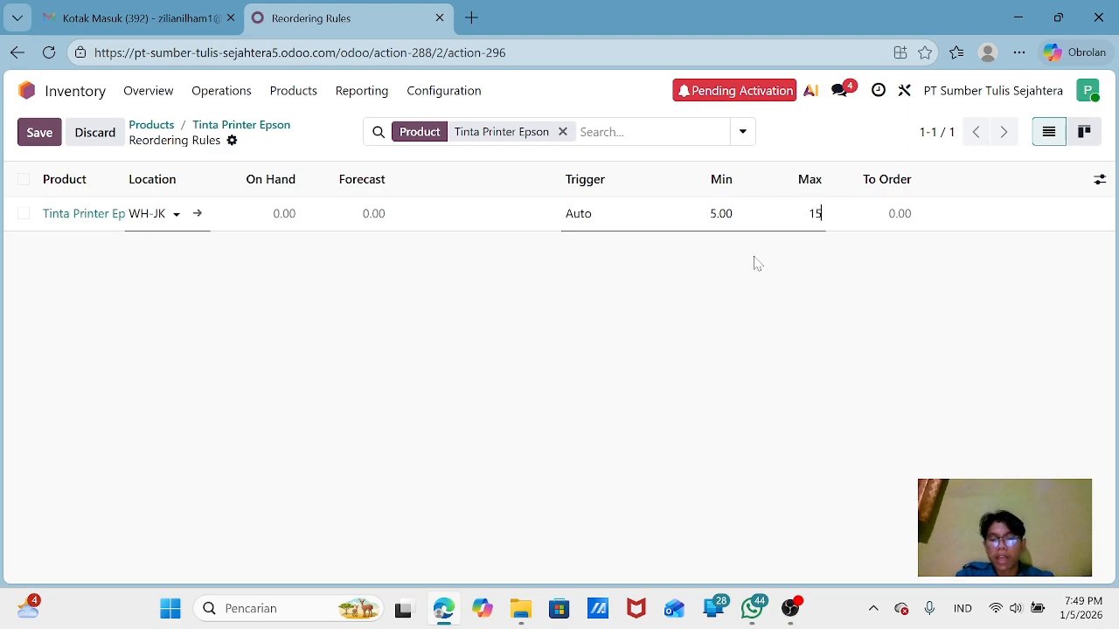
left_click(802, 276)
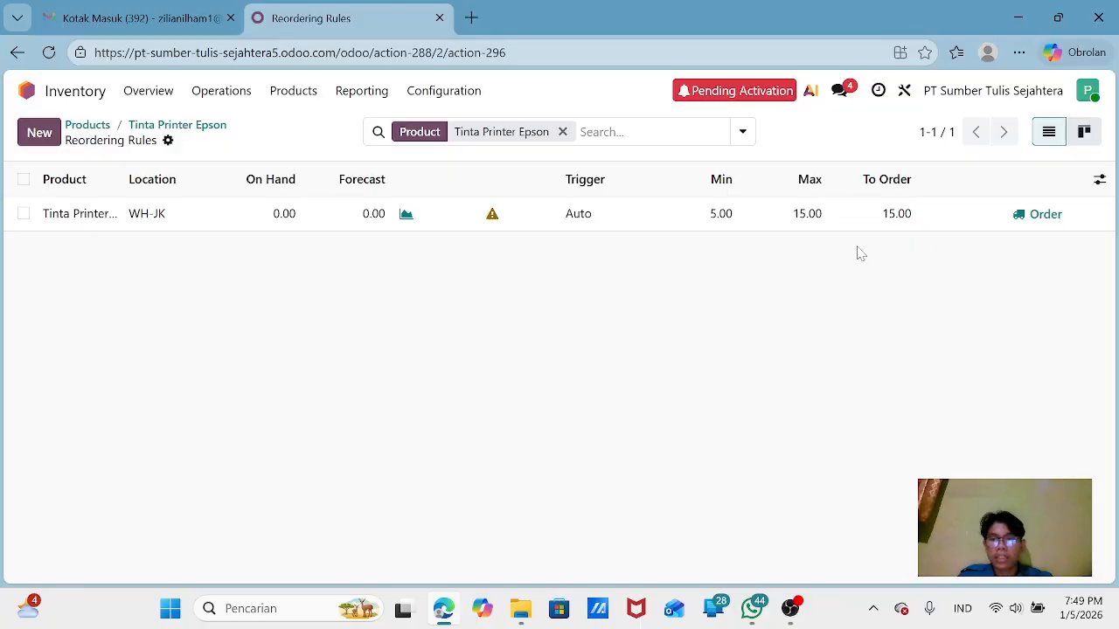
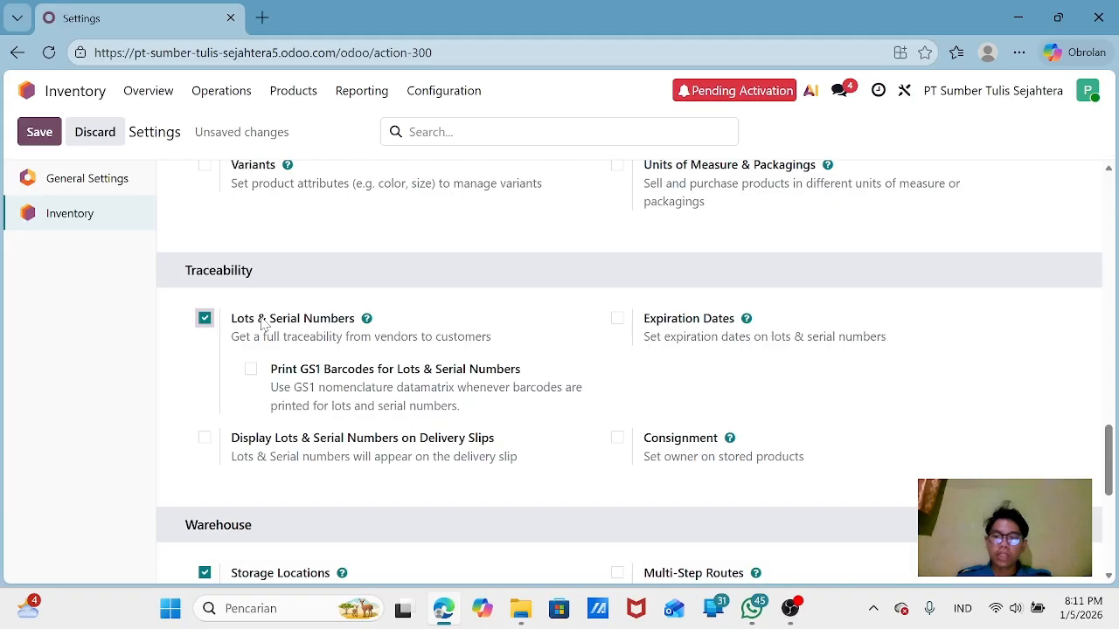
Step: Save the Inventory settings with the Lots & Serial Numbers and Expiration Dates traceability options enabled
left_click(41, 131)
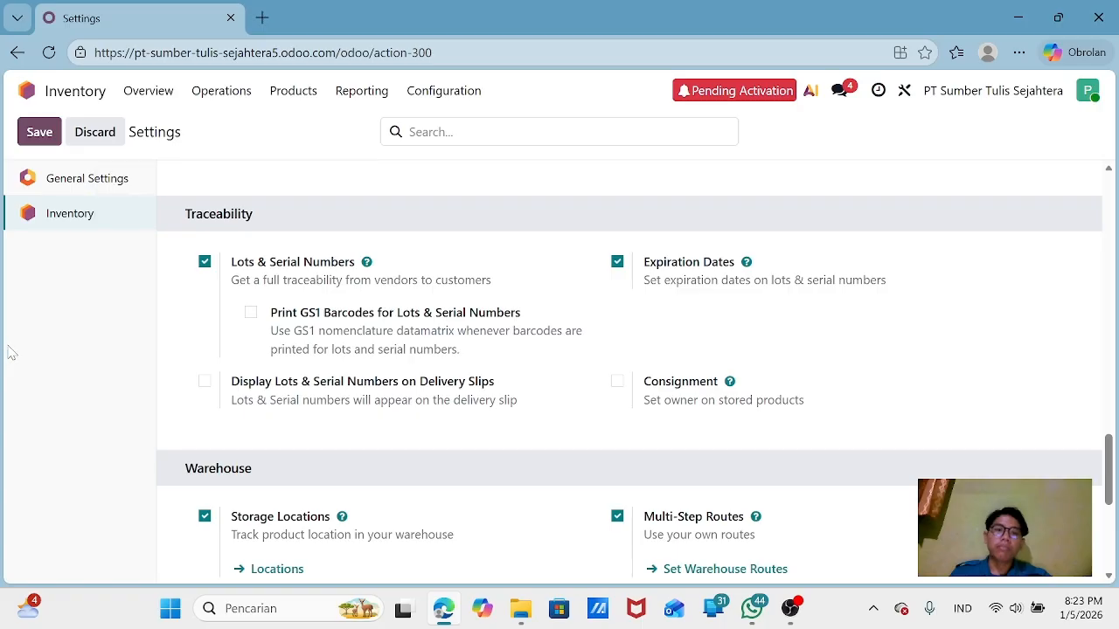
left_click(462, 90)
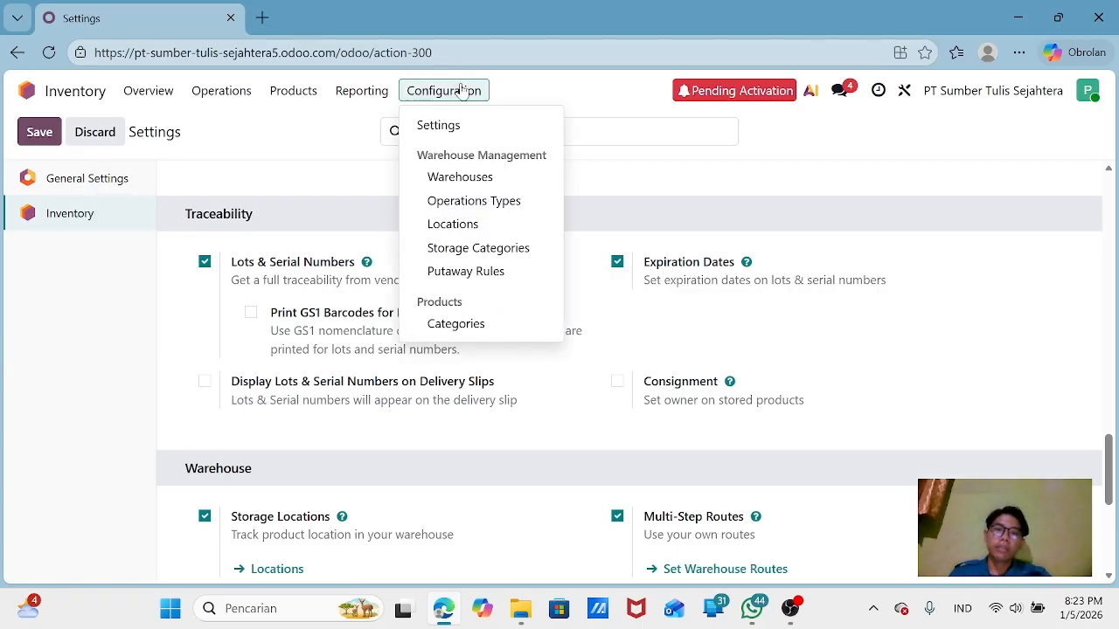
left_click(87, 302)
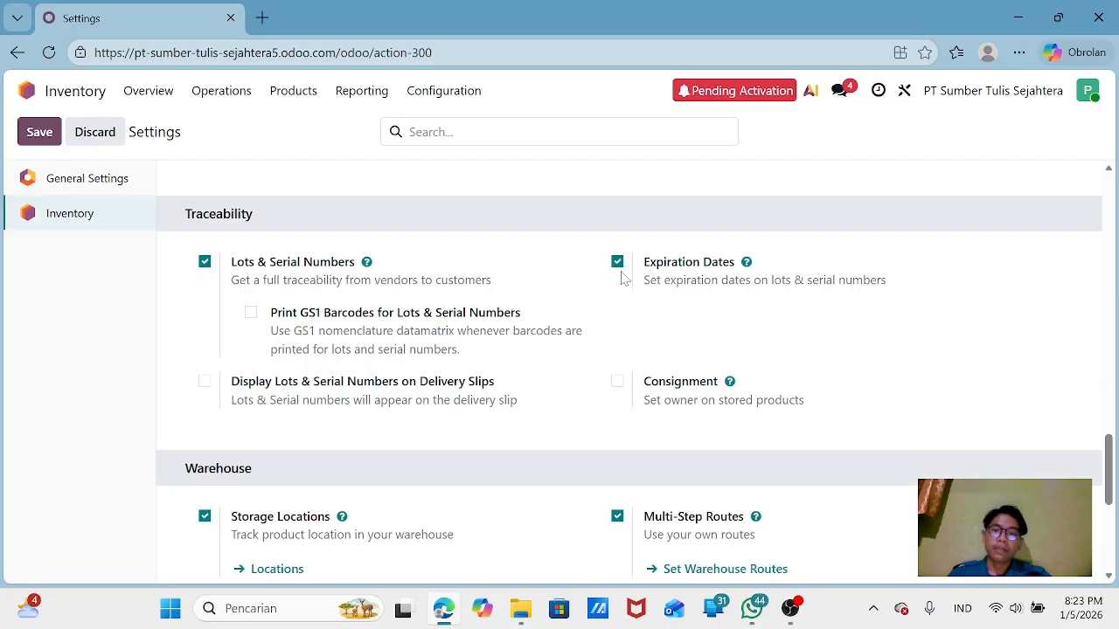
left_click(51, 133)
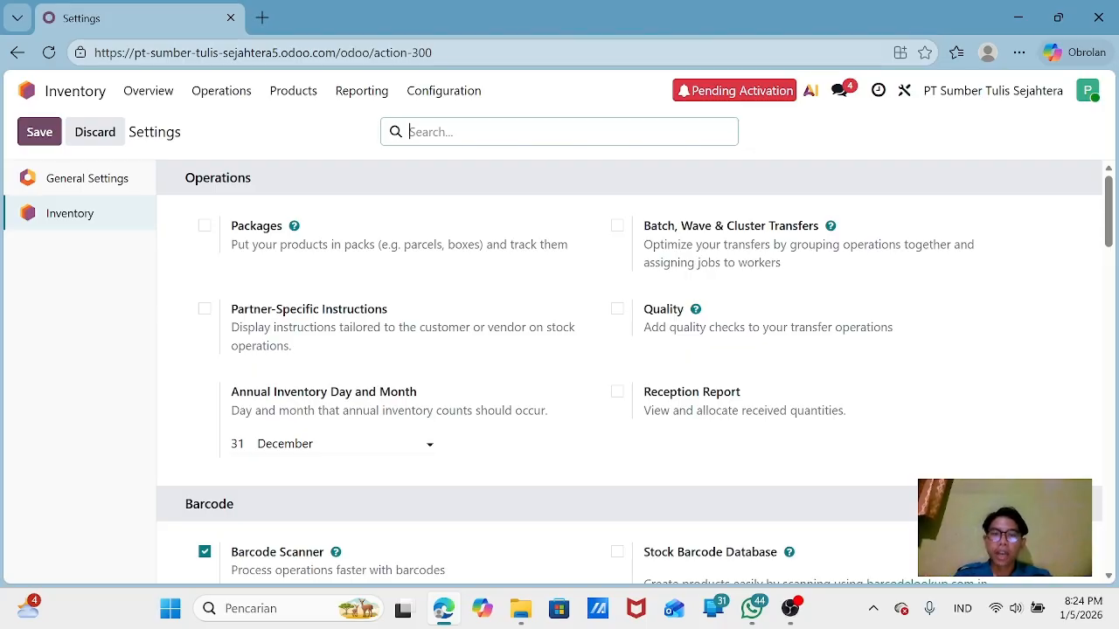
Step: Open the Tinta Printer Epson product and set its inventory tracking to By Lots, dismissing the warning
left_click(299, 98)
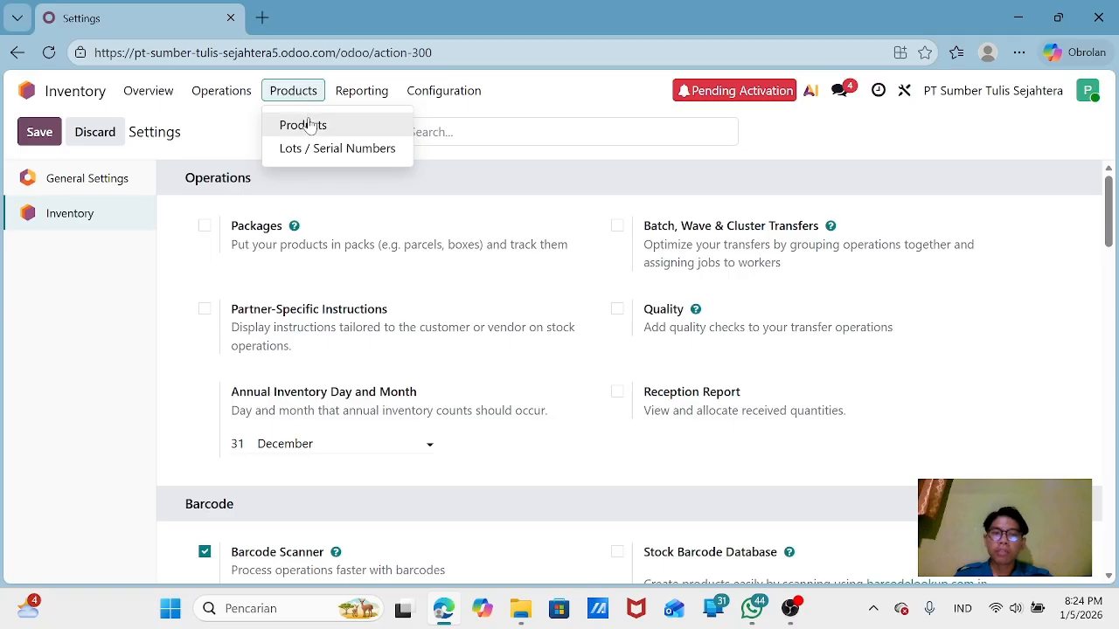
left_click(310, 127)
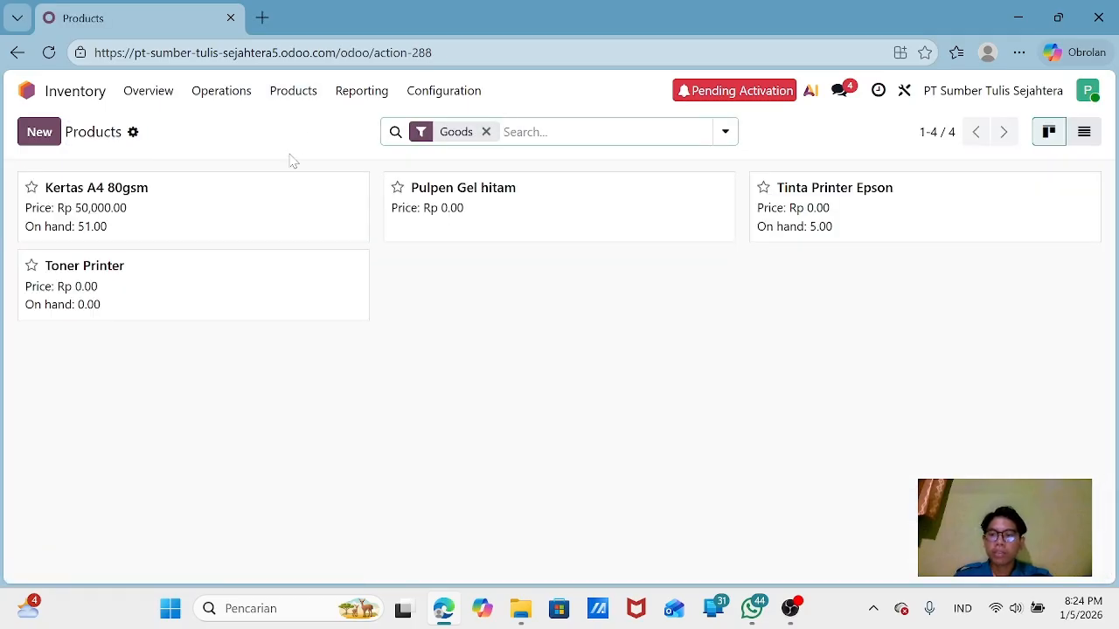
left_click(862, 218)
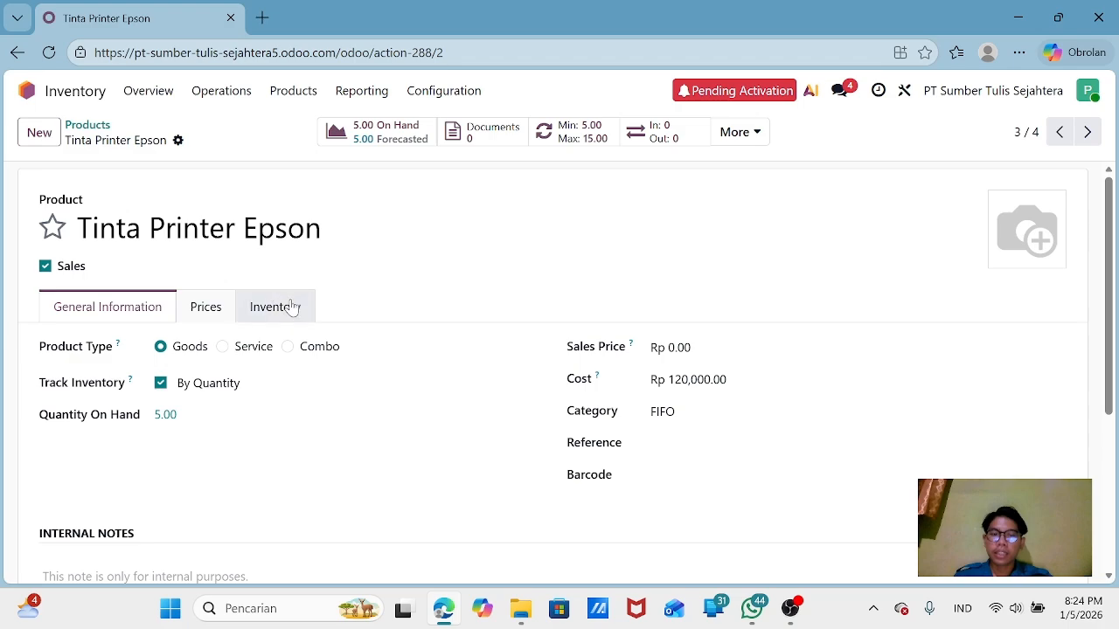
scroll(341, 308, "down", 1)
scroll(340, 307, "up", 1)
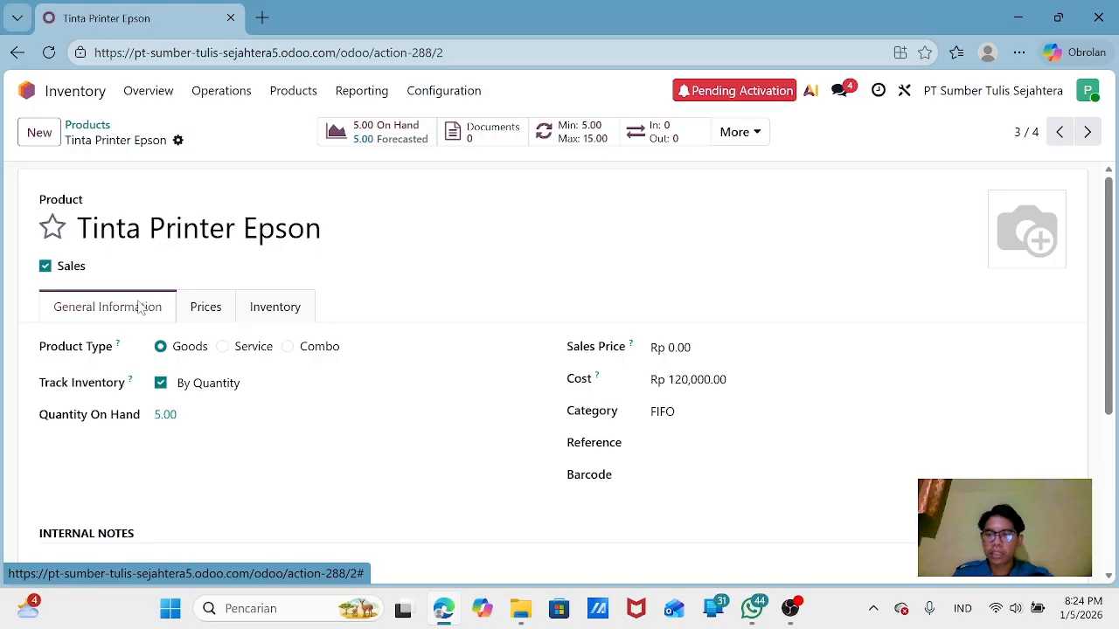
left_click(210, 382)
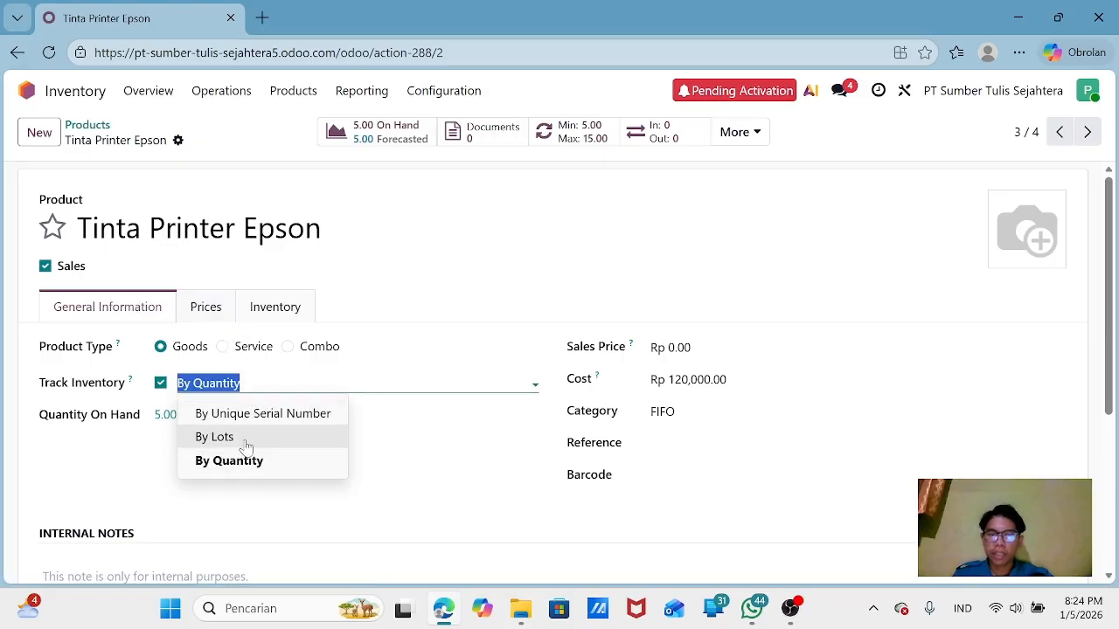
left_click(245, 443)
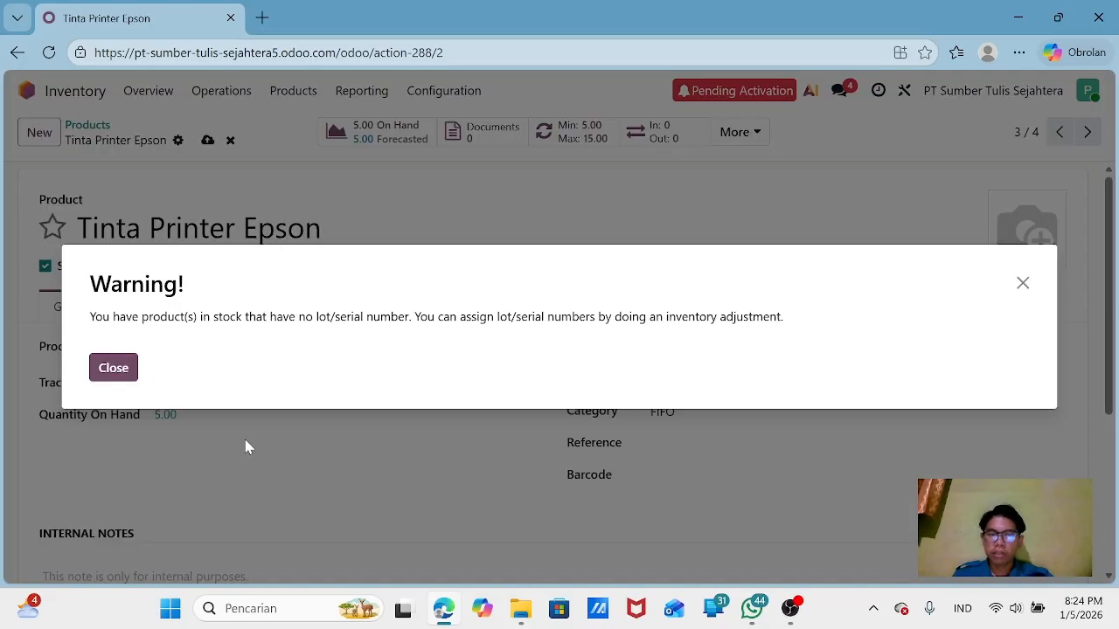
left_click(113, 369)
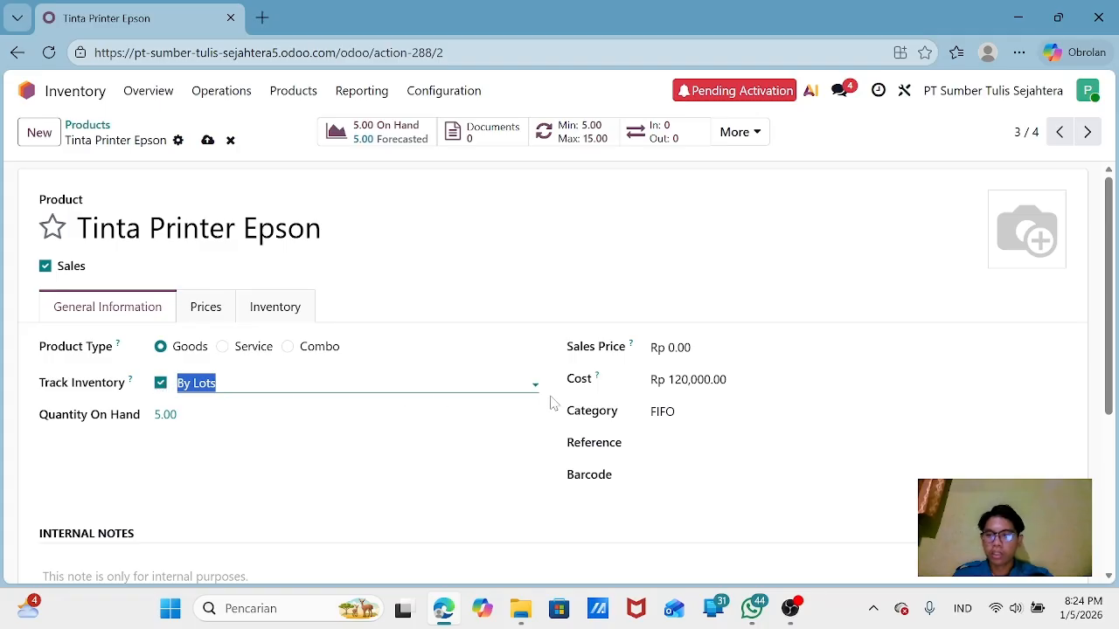
Step: Enable Expiration Date in the traceability settings of the Tinta Printer Epson product
scroll(656, 399, "down", 1)
scroll(219, 291, "up", 1)
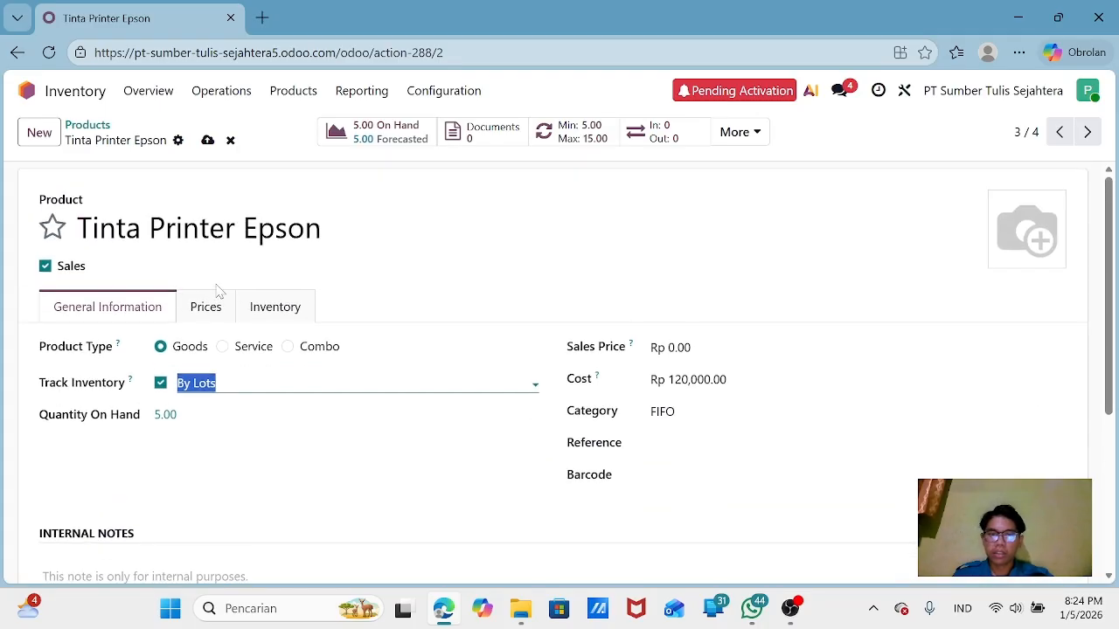
left_click(278, 316)
scroll(237, 387, "down", 2)
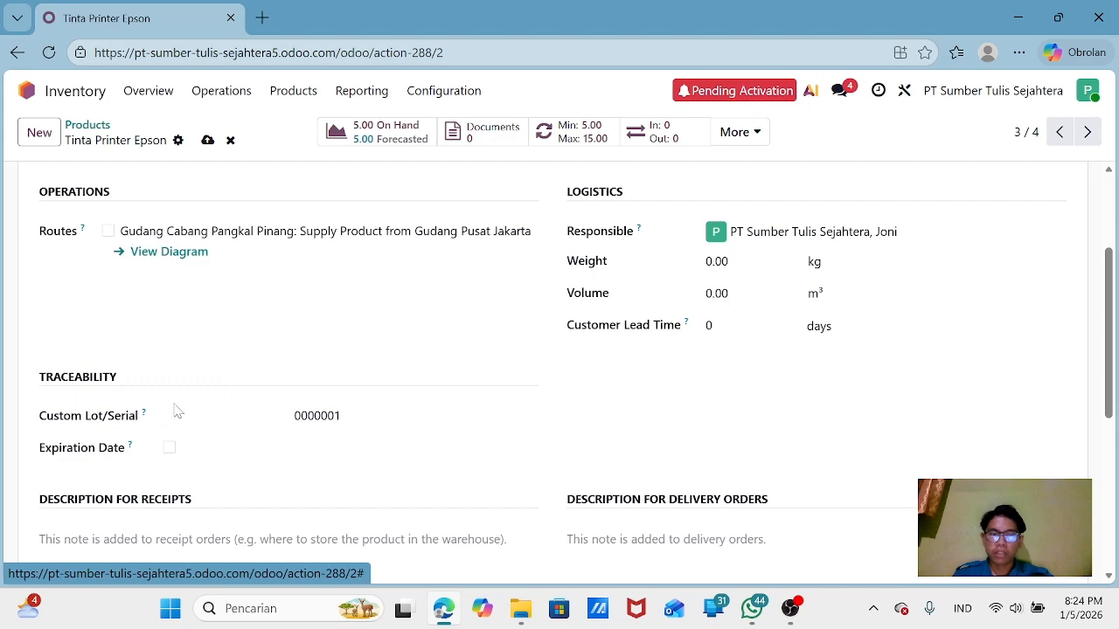
scroll(155, 419, "up", 2)
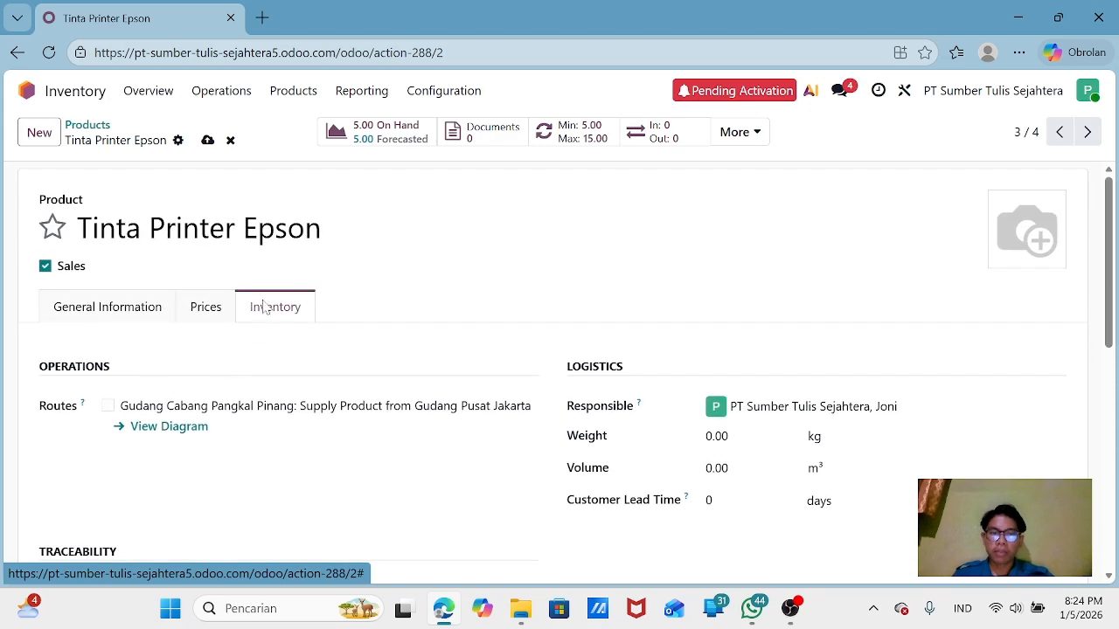
scroll(279, 317, "down", 3)
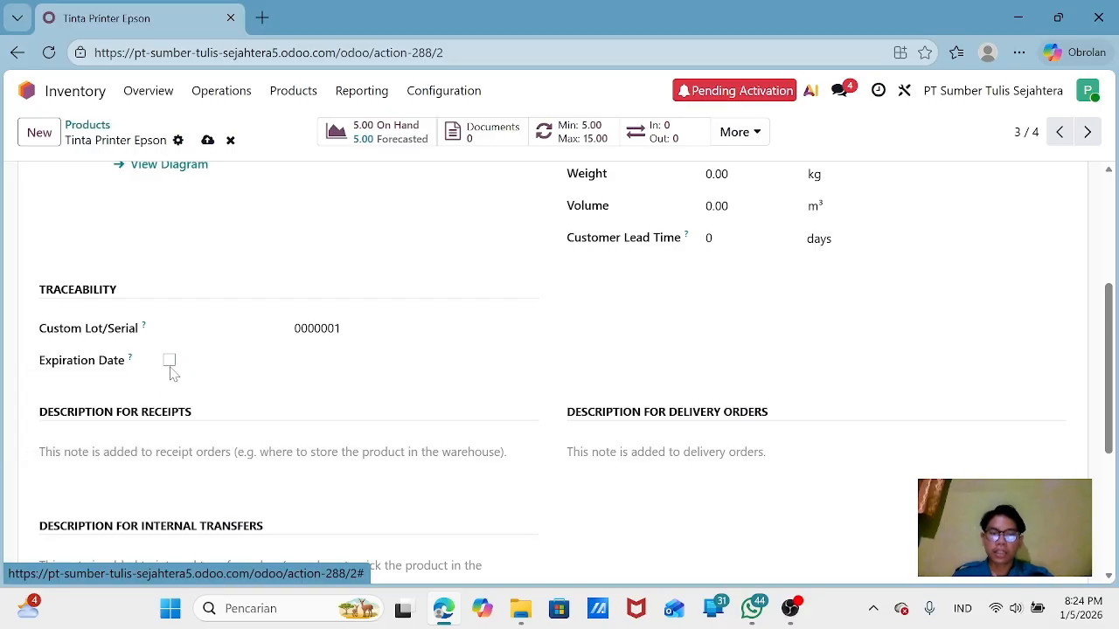
left_click(170, 361)
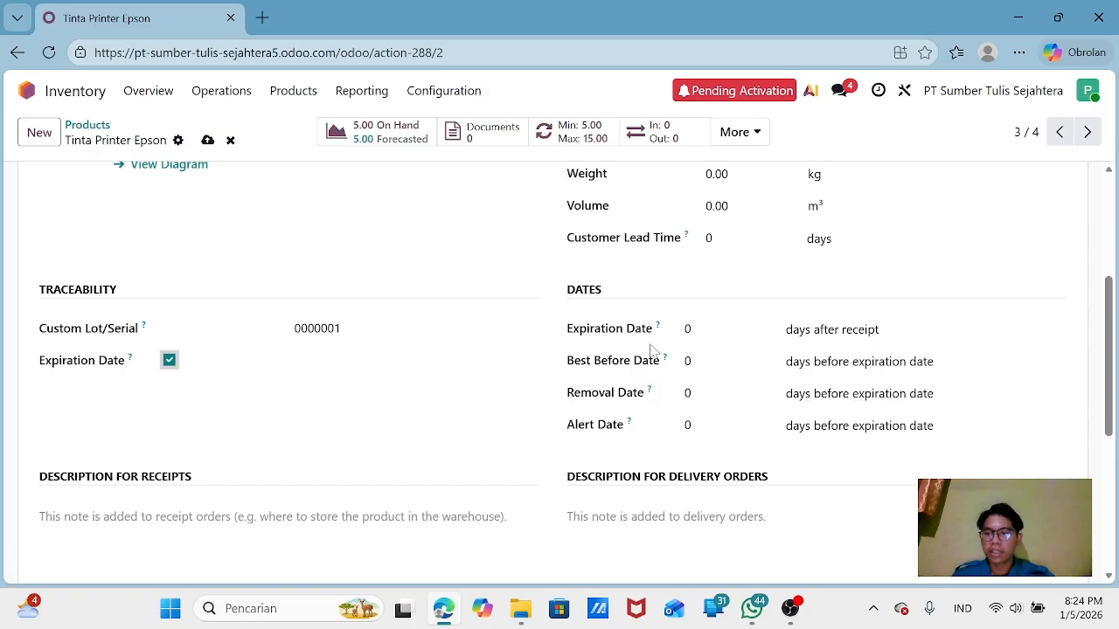
Step: Set the product's Expiration Date to 90 days, Best Before Date to 60, Removal Date to 30 and Alert Date to 15, and save
scroll(655, 350, "down", 1)
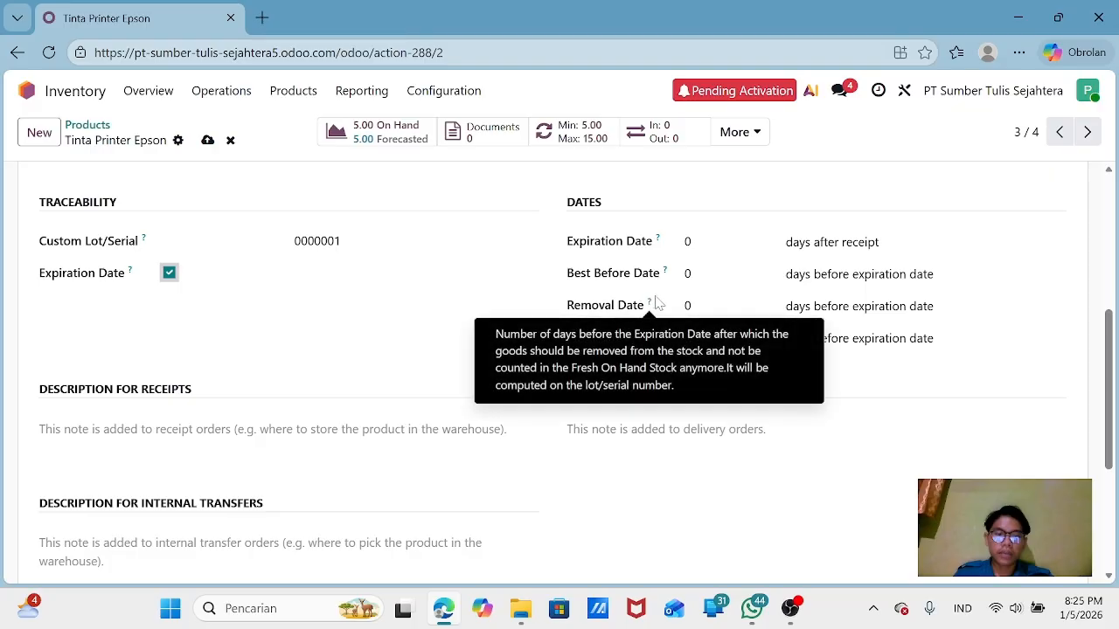
left_click(688, 274)
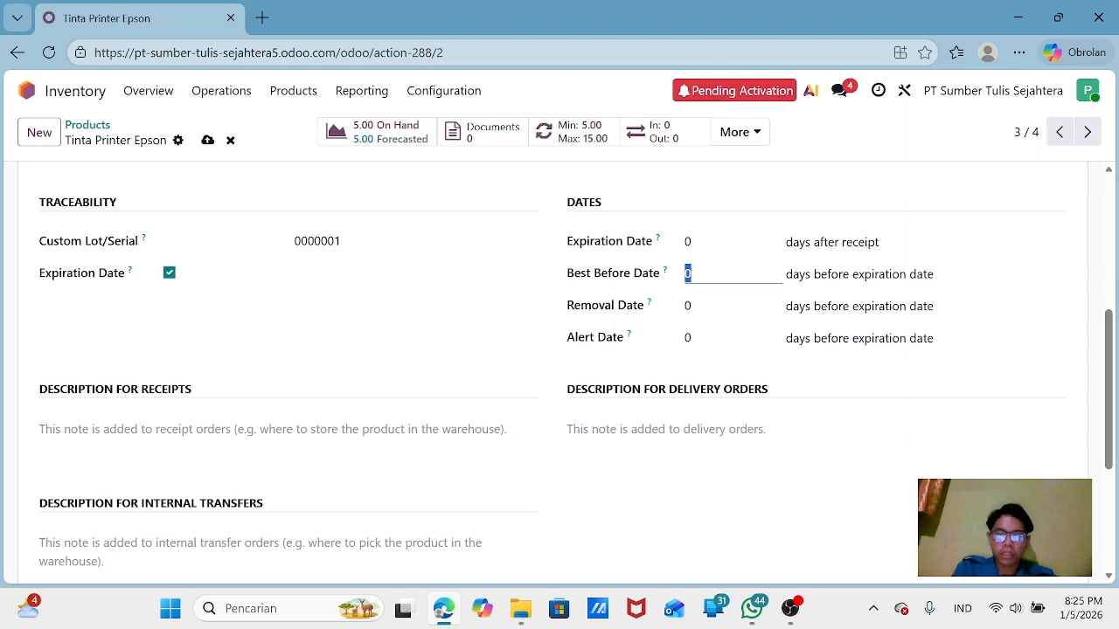
type("60")
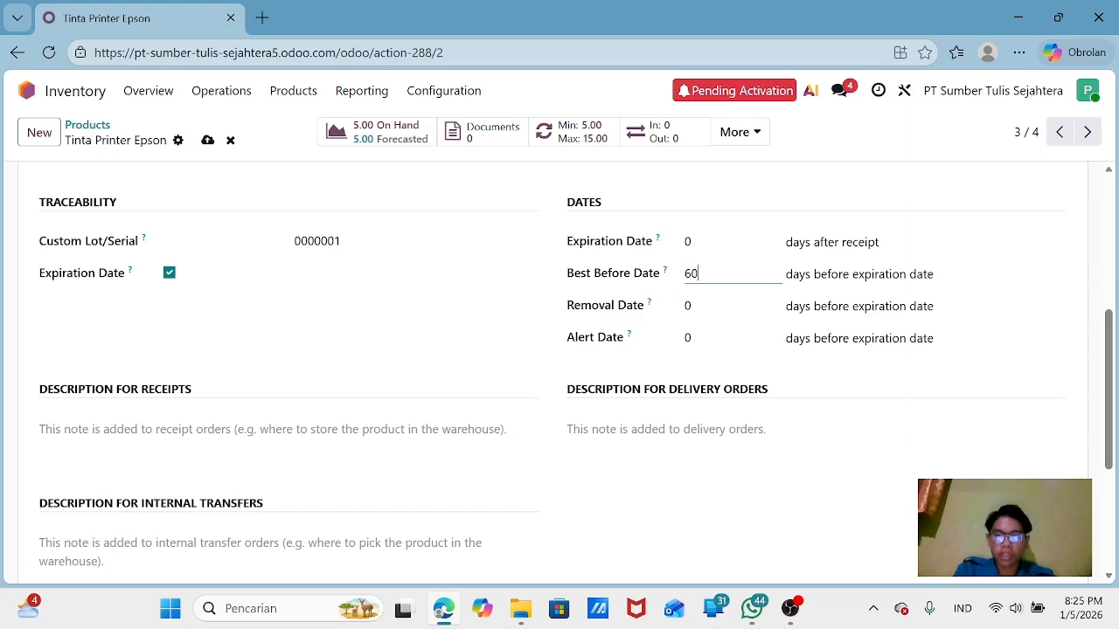
key("Tab")
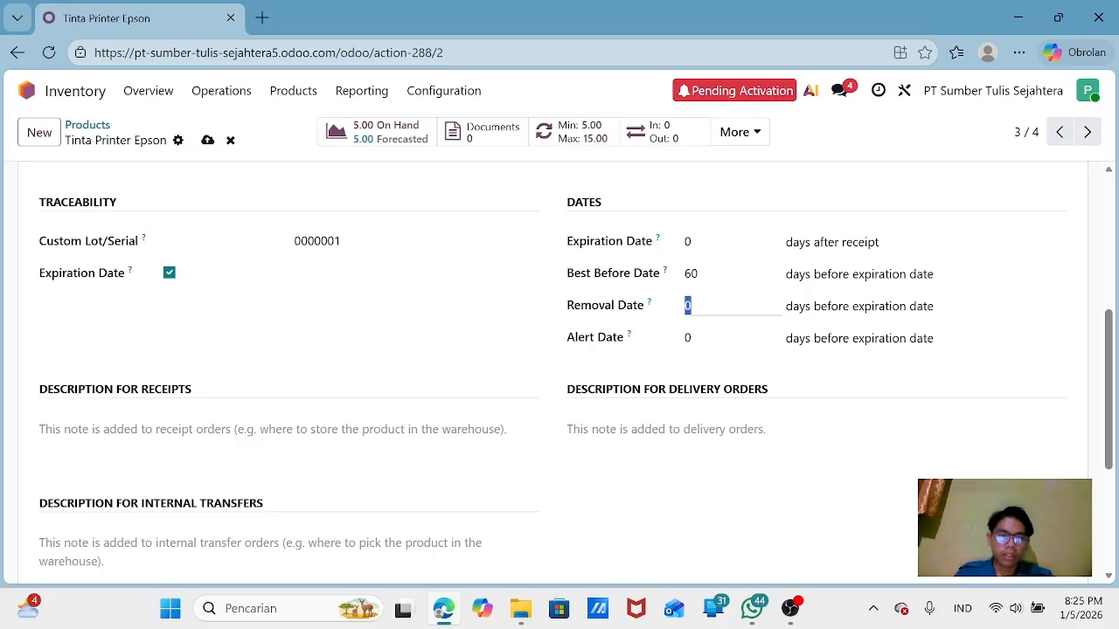
type("30")
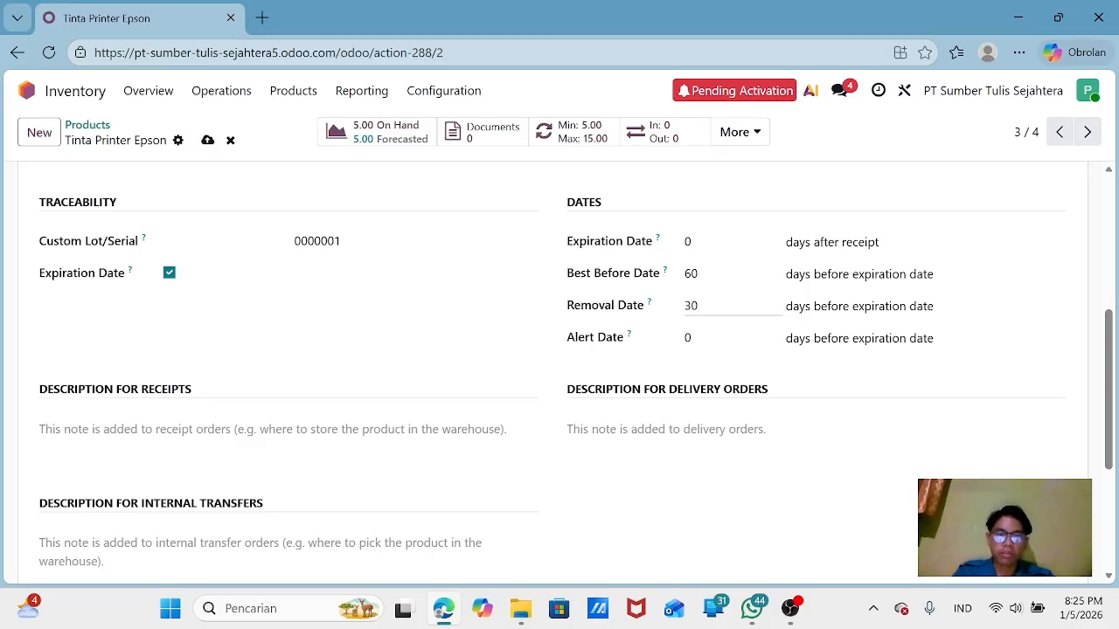
key("Tab")
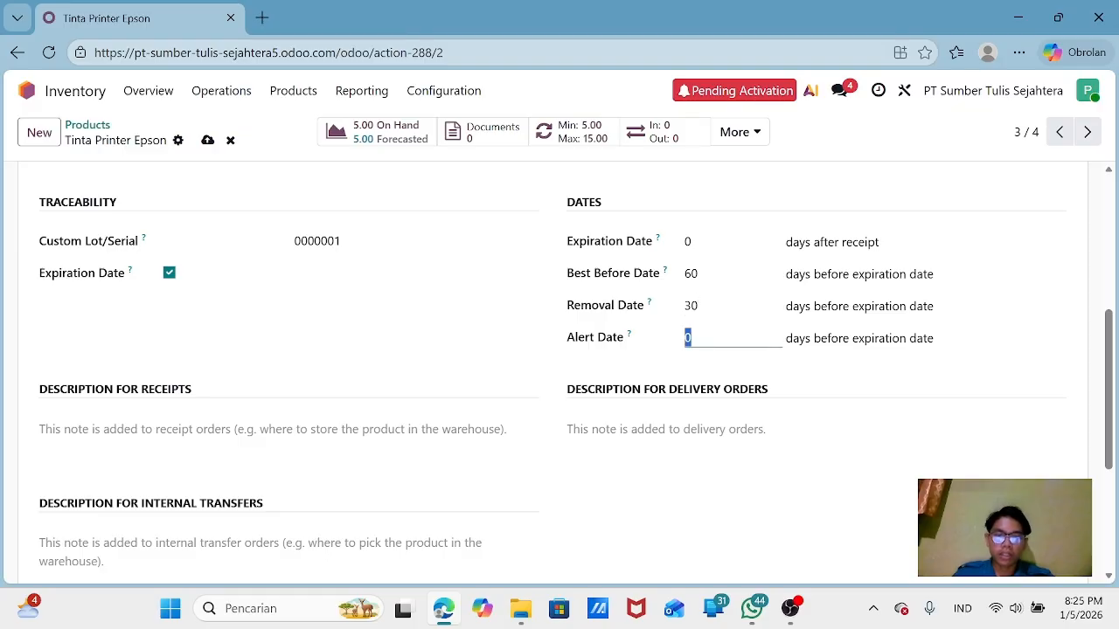
type("15")
double_click(687, 241)
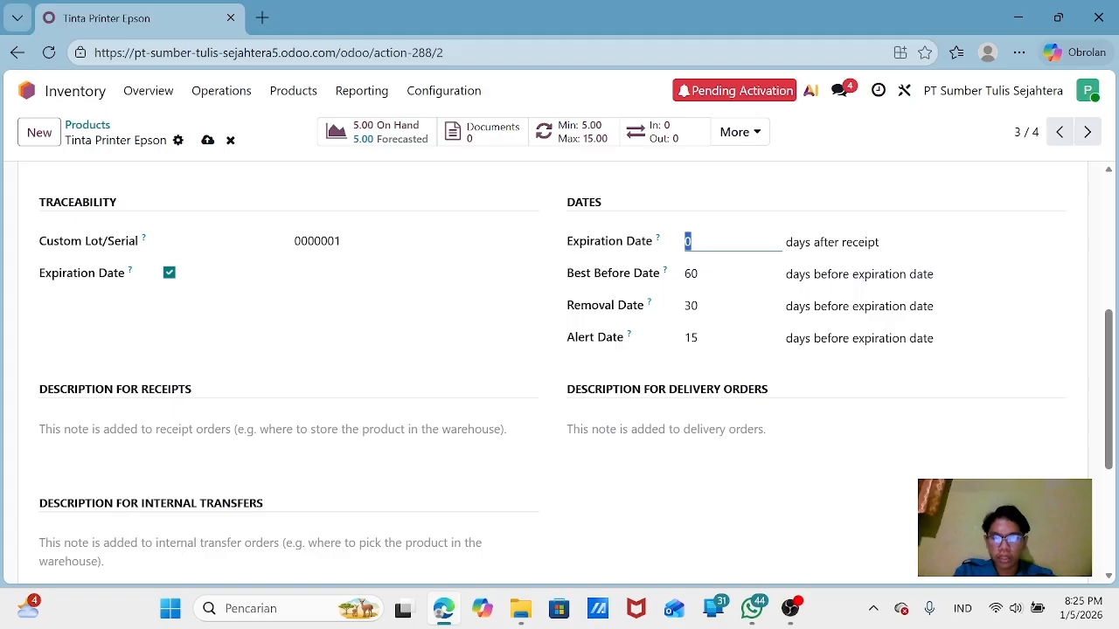
type("90")
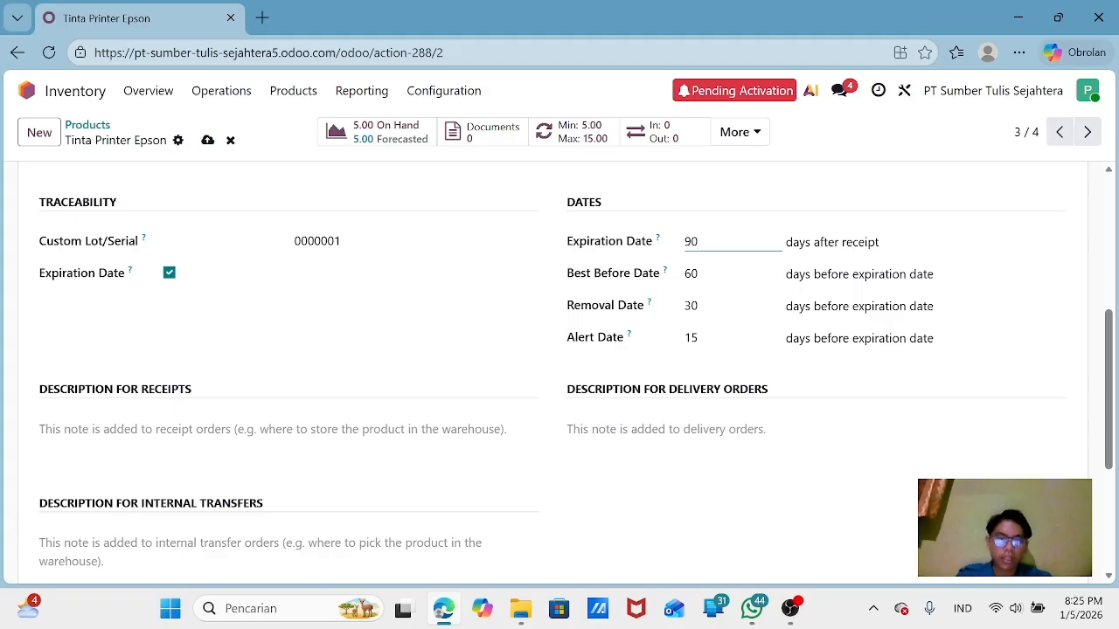
left_click(207, 140)
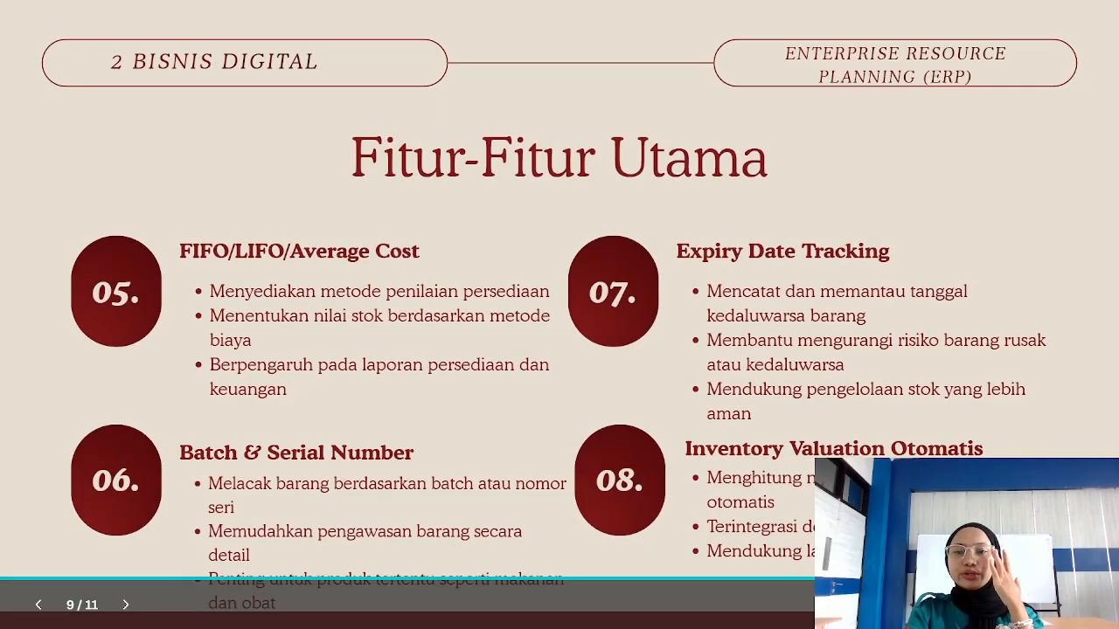